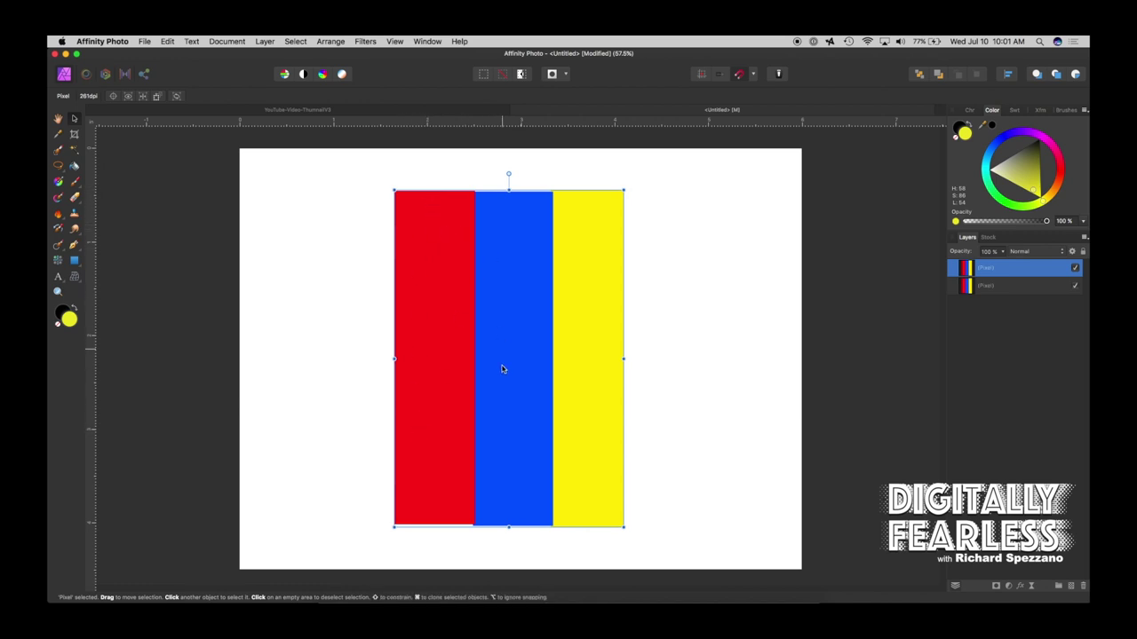
# Step: Hide the lower copy of the colour-stripes layer and select the upper copy
pyautogui.click(1074, 286)
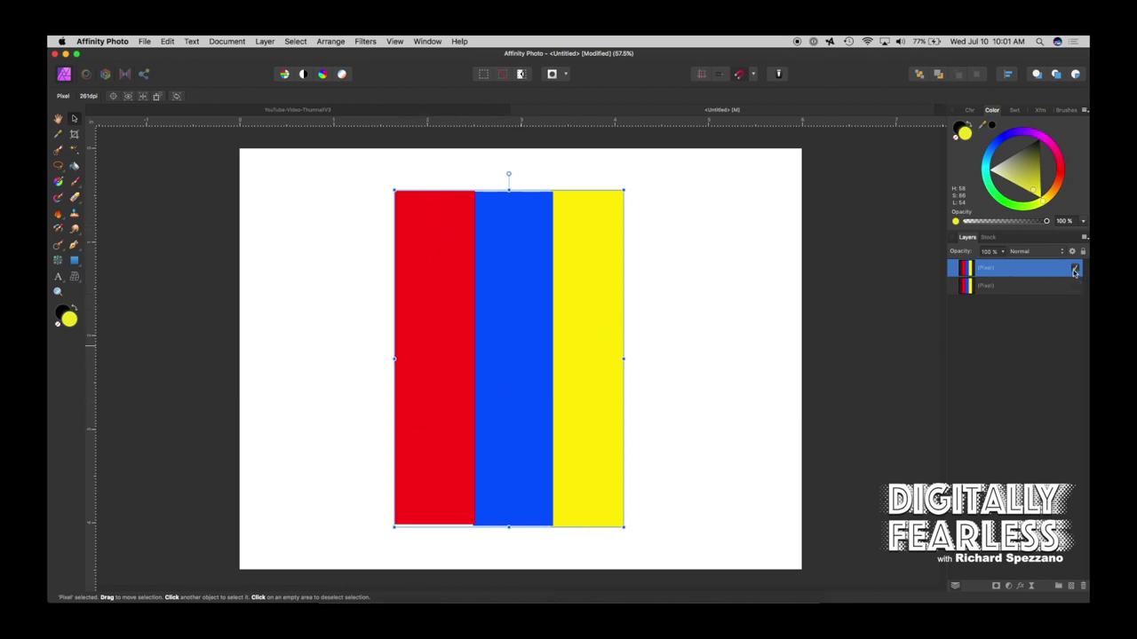
pyautogui.click(1074, 269)
pyautogui.click(1074, 269)
pyautogui.click(711, 276)
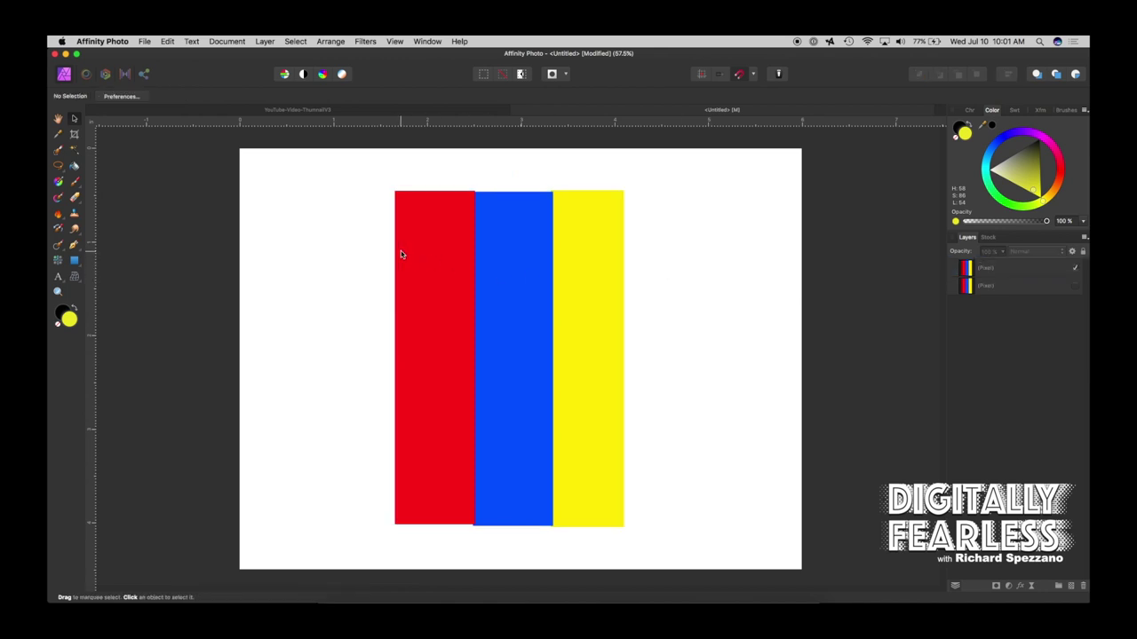
pyautogui.click(983, 271)
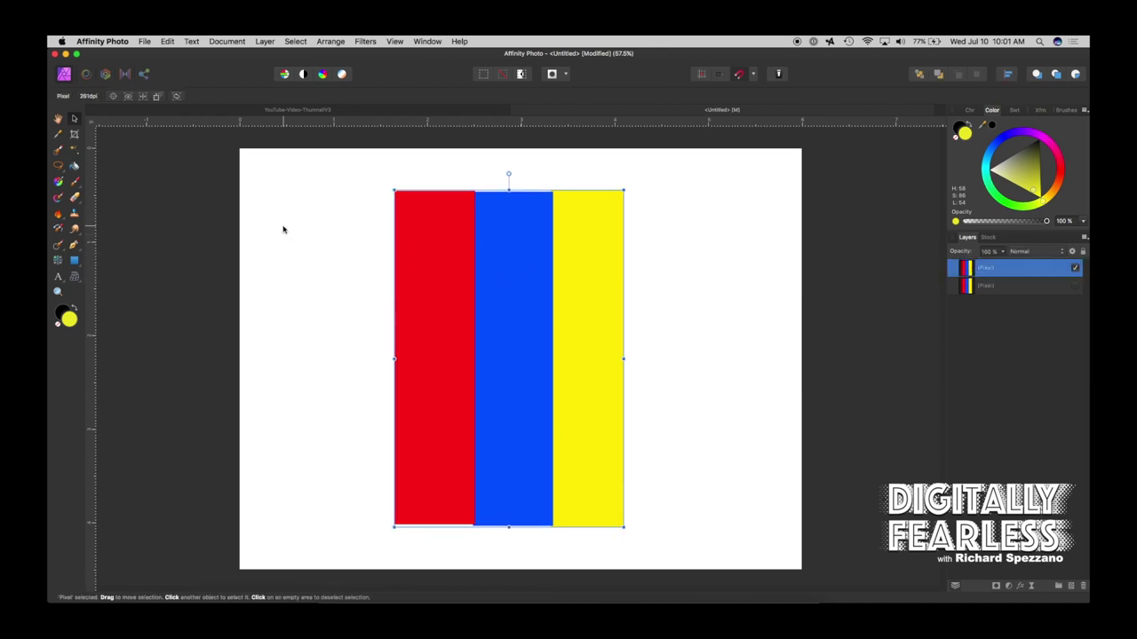
# Step: With a cleaned Paint Mixer Brush, blend blue and yellow near the top of their border and dab the mix on the white area
pyautogui.click(57, 200)
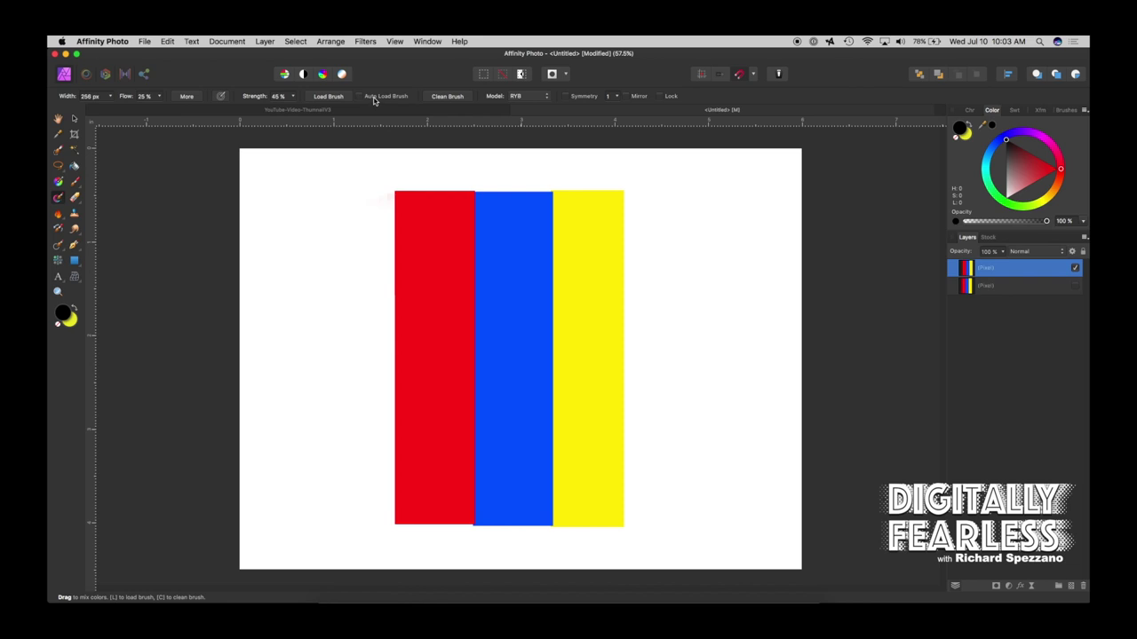
pyautogui.click(444, 97)
pyautogui.moveTo(559, 222)
pyautogui.mouseDown()
pyautogui.moveTo(555, 248)
pyautogui.moveTo(563, 231)
pyautogui.moveTo(538, 219)
pyautogui.moveTo(571, 223)
pyautogui.moveTo(561, 223)
pyautogui.moveTo(559, 253)
pyautogui.moveTo(543, 252)
pyautogui.moveTo(558, 240)
pyautogui.mouseUp()
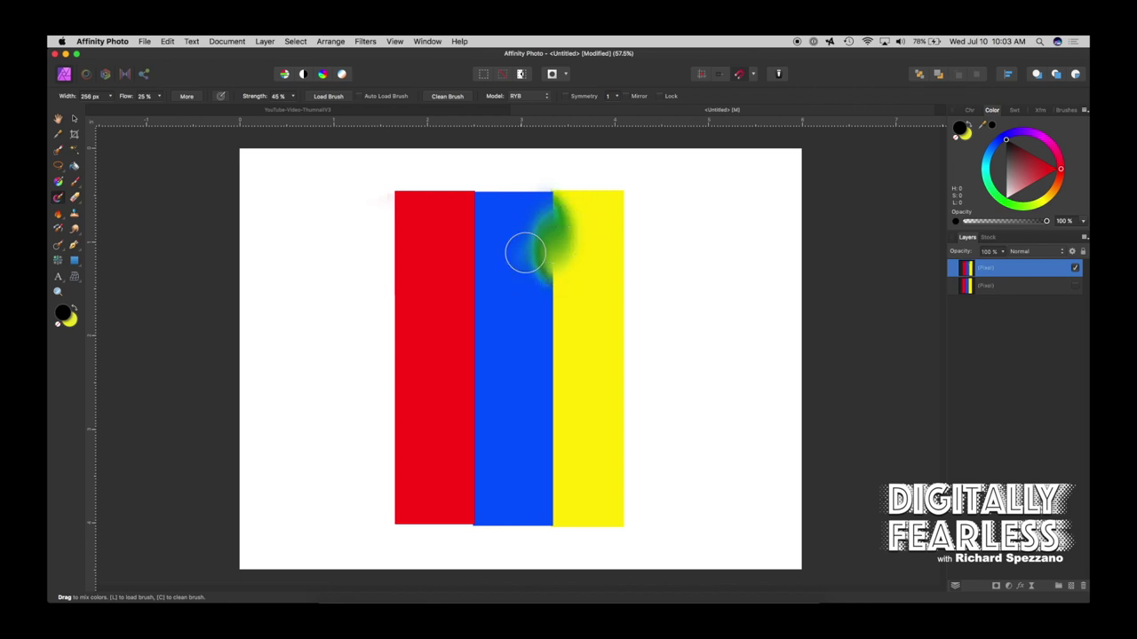
pyautogui.moveTo(720, 211)
pyautogui.mouseDown()
pyautogui.moveTo(742, 193)
pyautogui.moveTo(741, 227)
pyautogui.moveTo(747, 188)
pyautogui.moveTo(738, 239)
pyautogui.moveTo(739, 225)
pyautogui.moveTo(784, 207)
pyautogui.moveTo(750, 197)
pyautogui.mouseUp()
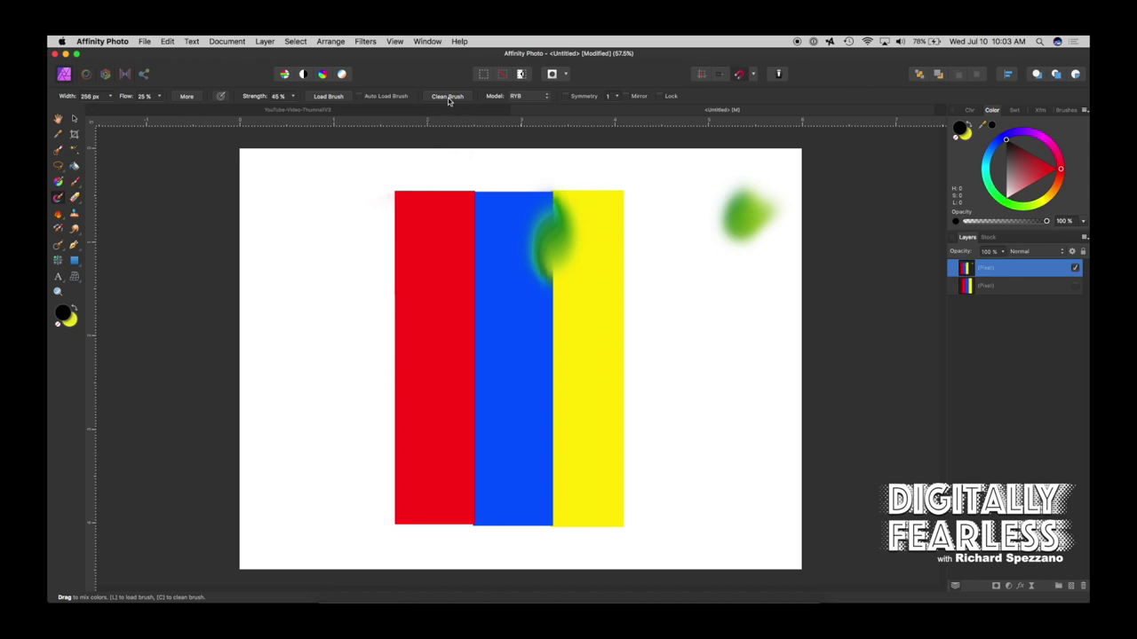
pyautogui.moveTo(776, 325)
pyautogui.mouseDown()
pyautogui.moveTo(727, 278)
pyautogui.moveTo(787, 313)
pyautogui.moveTo(754, 326)
pyautogui.mouseUp()
pyautogui.moveTo(563, 241); pyautogui.dragTo(579, 263)
# Step: Blend red and blue near the top of their border and paint a purple diagonal stroke on the white area beside the red stripe
pyautogui.moveTo(458, 221)
pyautogui.mouseDown()
pyautogui.moveTo(471, 249)
pyautogui.moveTo(454, 245)
pyautogui.moveTo(454, 264)
pyautogui.moveTo(474, 253)
pyautogui.moveTo(459, 270)
pyautogui.moveTo(476, 229)
pyautogui.mouseUp()
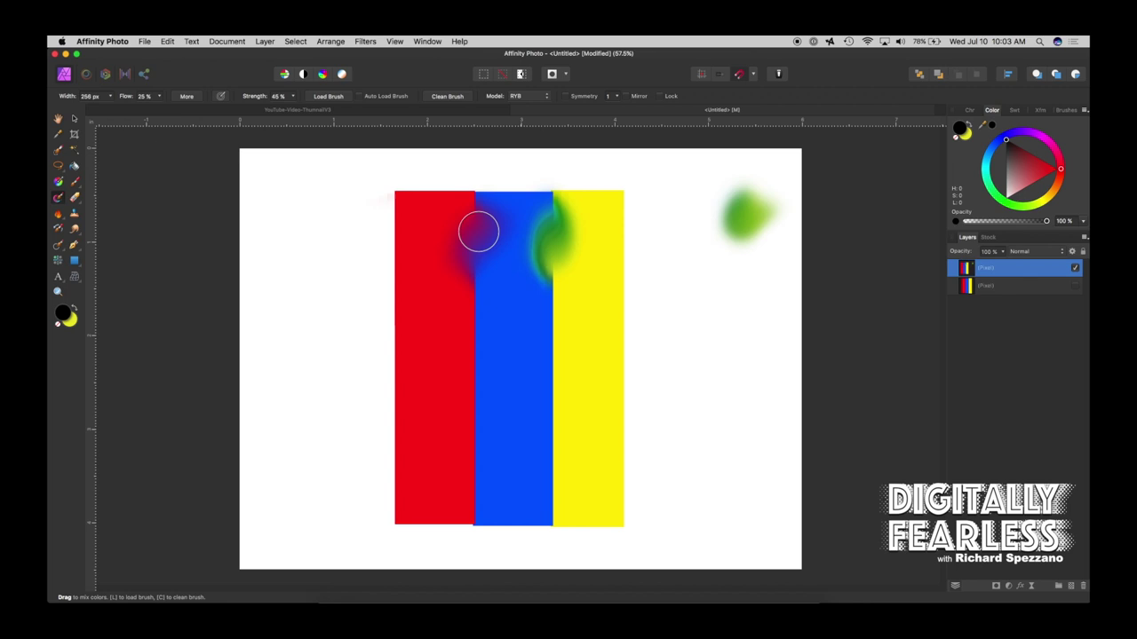
pyautogui.moveTo(470, 240)
pyautogui.mouseDown()
pyautogui.moveTo(503, 220)
pyautogui.moveTo(473, 216)
pyautogui.moveTo(451, 245)
pyautogui.moveTo(496, 277)
pyautogui.moveTo(478, 215)
pyautogui.mouseUp()
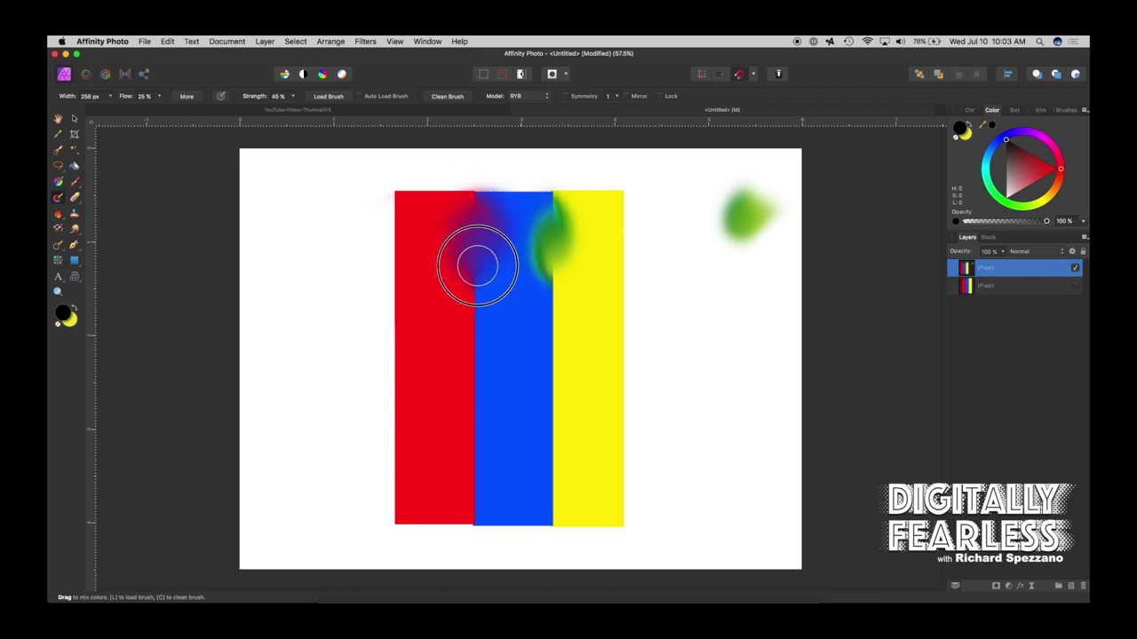
pyautogui.moveTo(476, 268)
pyautogui.mouseDown()
pyautogui.moveTo(466, 218)
pyautogui.moveTo(491, 240)
pyautogui.mouseUp()
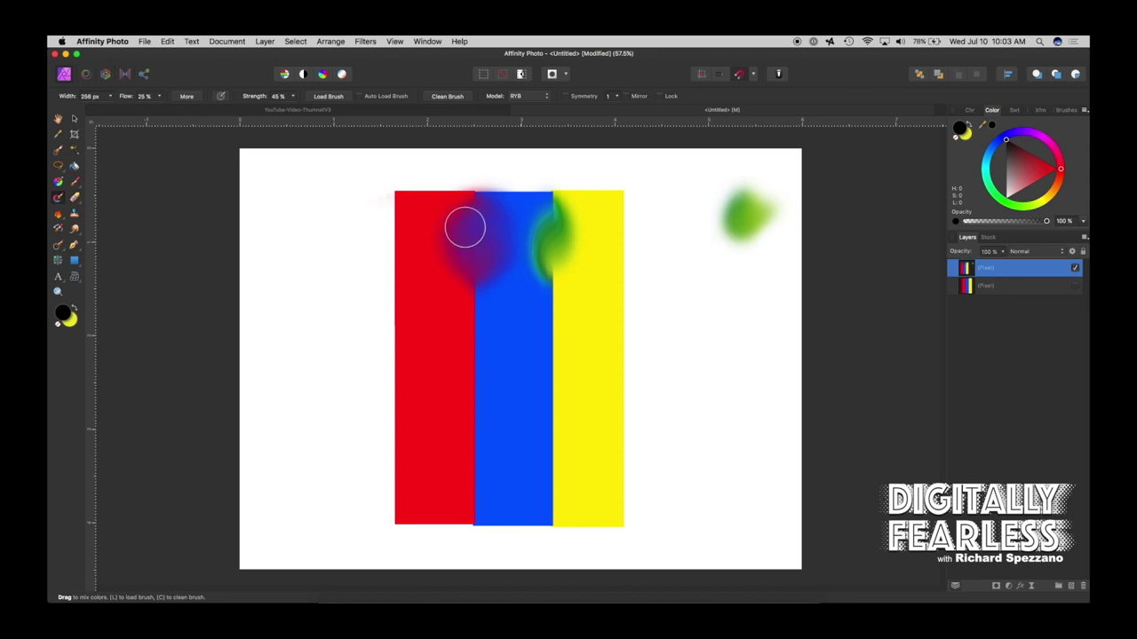
pyautogui.moveTo(286, 165)
pyautogui.mouseDown()
pyautogui.moveTo(325, 195)
pyautogui.moveTo(304, 252)
pyautogui.moveTo(336, 201)
pyautogui.moveTo(276, 318)
pyautogui.moveTo(326, 184)
pyautogui.mouseUp()
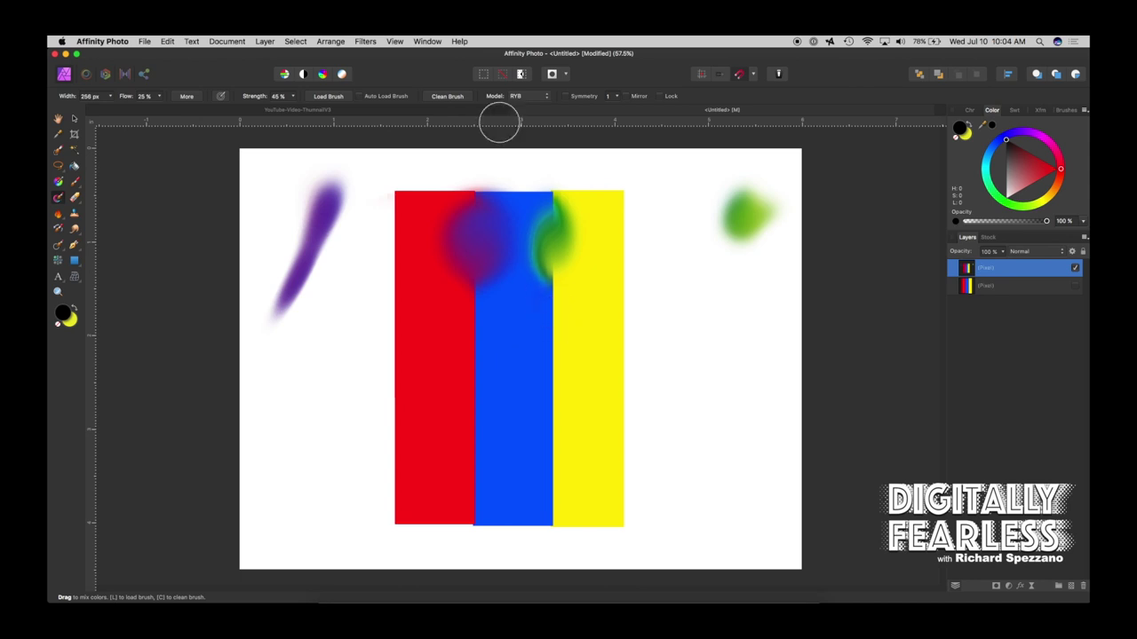
# Step: Clean the mixer brush, pick up blue and yellow at their border's mid-height, and paint a tapered diagonal bird body on the white area
pyautogui.click(443, 98)
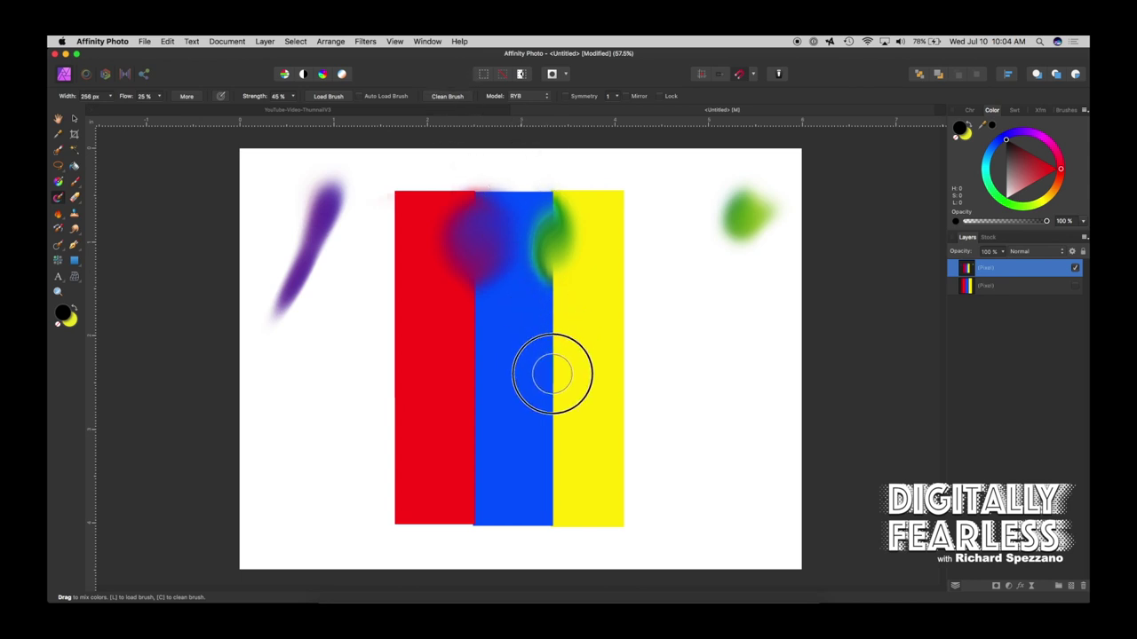
pyautogui.moveTo(549, 364)
pyautogui.mouseDown()
pyautogui.moveTo(548, 352)
pyautogui.moveTo(548, 399)
pyautogui.moveTo(544, 353)
pyautogui.moveTo(556, 356)
pyautogui.moveTo(543, 329)
pyautogui.moveTo(551, 375)
pyautogui.moveTo(557, 362)
pyautogui.moveTo(545, 388)
pyautogui.moveTo(556, 337)
pyautogui.moveTo(551, 355)
pyautogui.moveTo(613, 362)
pyautogui.mouseUp()
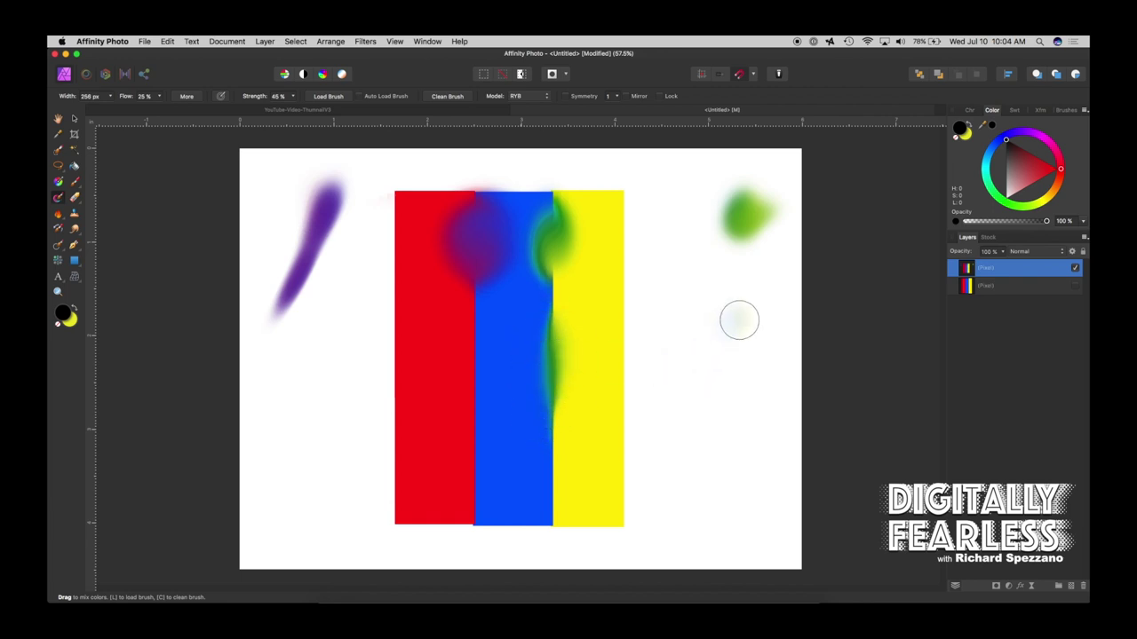
pyautogui.moveTo(739, 348)
pyautogui.mouseDown()
pyautogui.moveTo(722, 380)
pyautogui.moveTo(741, 340)
pyautogui.moveTo(722, 367)
pyautogui.moveTo(759, 338)
pyautogui.moveTo(688, 411)
pyautogui.moveTo(746, 357)
pyautogui.moveTo(738, 387)
pyautogui.moveTo(745, 362)
pyautogui.moveTo(728, 394)
pyautogui.moveTo(736, 371)
pyautogui.moveTo(672, 432)
pyautogui.mouseUp()
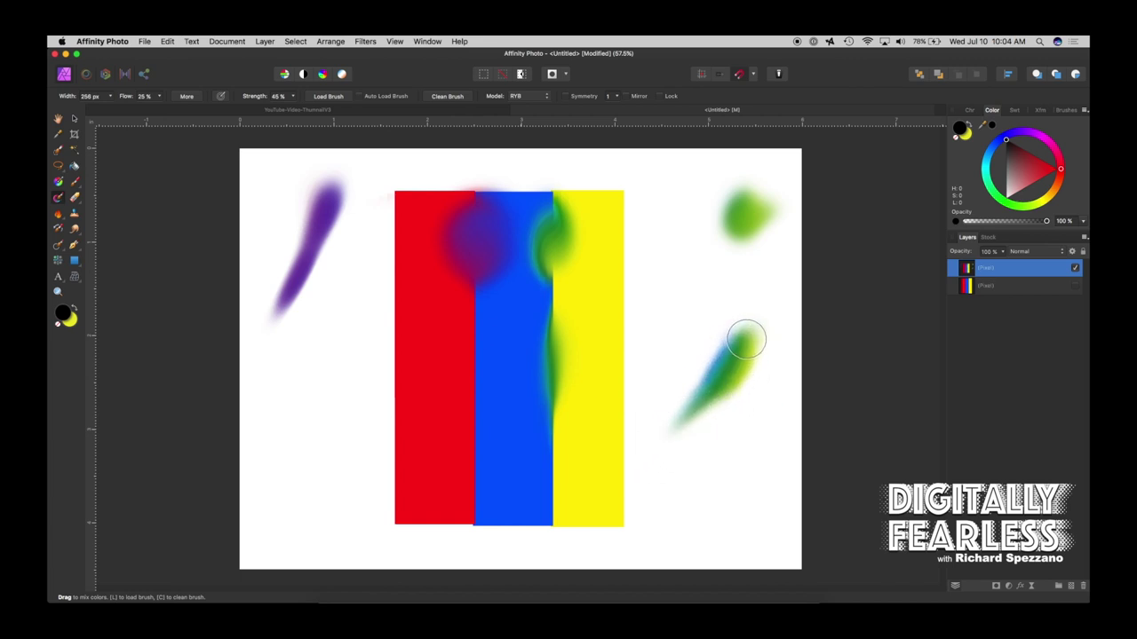
# Step: Reduce the mixer brush width to 157.2 px and paint a round green head at the upper end of the bird's body
pyautogui.press('[')
pyautogui.press('[')
pyautogui.press('[')
pyautogui.press('[')
pyautogui.press('[')
pyautogui.press('[')
pyautogui.press('[')
pyautogui.press('[')
pyautogui.press('[')
pyautogui.press('[')
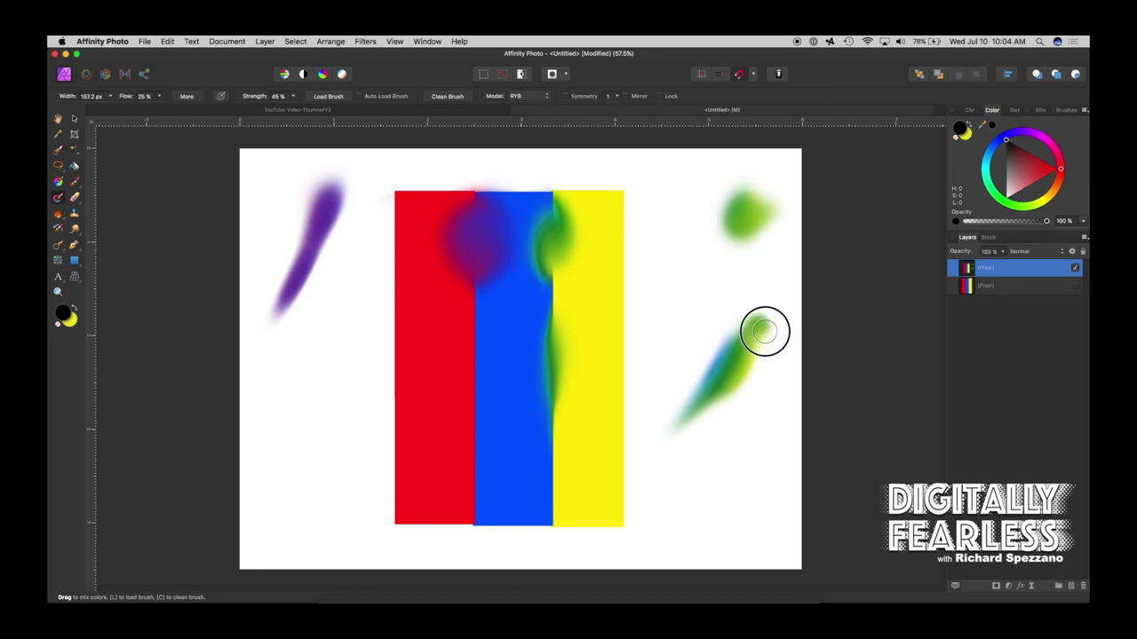
pyautogui.moveTo(767, 330); pyautogui.dragTo(772, 325)
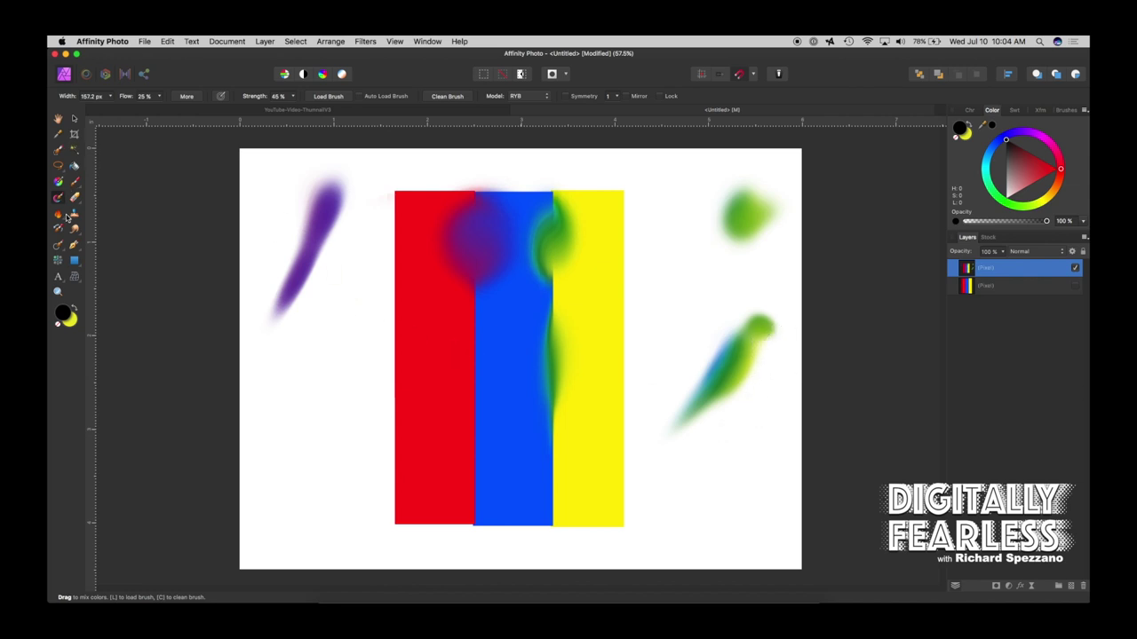
# Step: Try to paint a thin black leg under the bird's body with the Paint Brush at 13.4 px
pyautogui.click(76, 183)
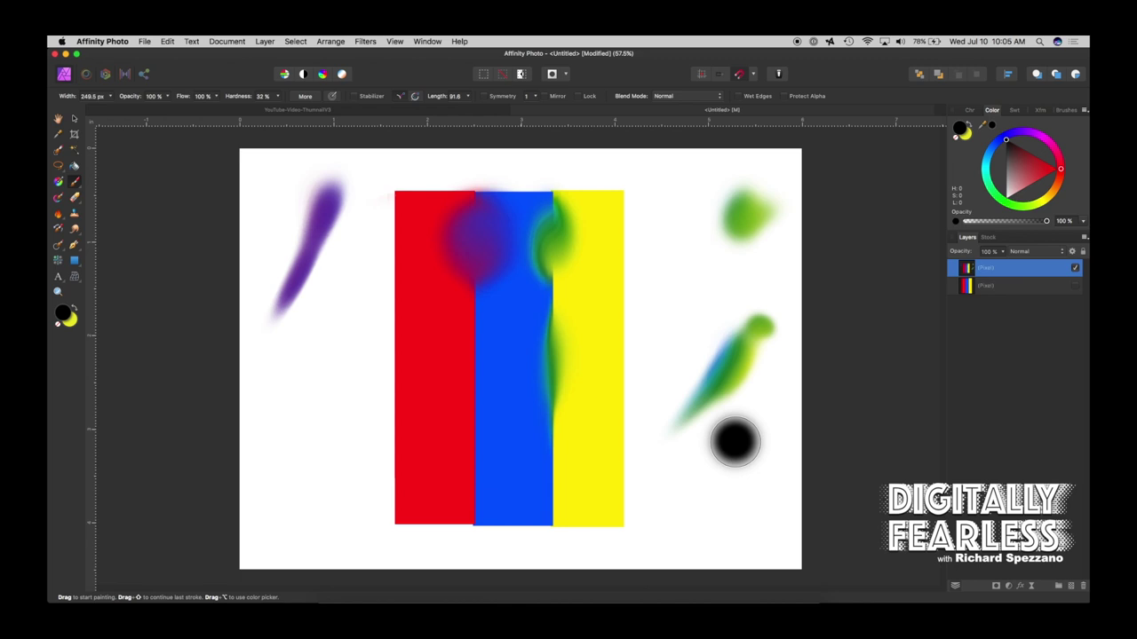
pyautogui.press('[')
pyautogui.press('[')
pyautogui.press('[')
pyautogui.press('[')
pyautogui.press('[')
pyautogui.press('[')
pyautogui.press('[')
pyautogui.press('[')
pyautogui.press('[')
pyautogui.press('[')
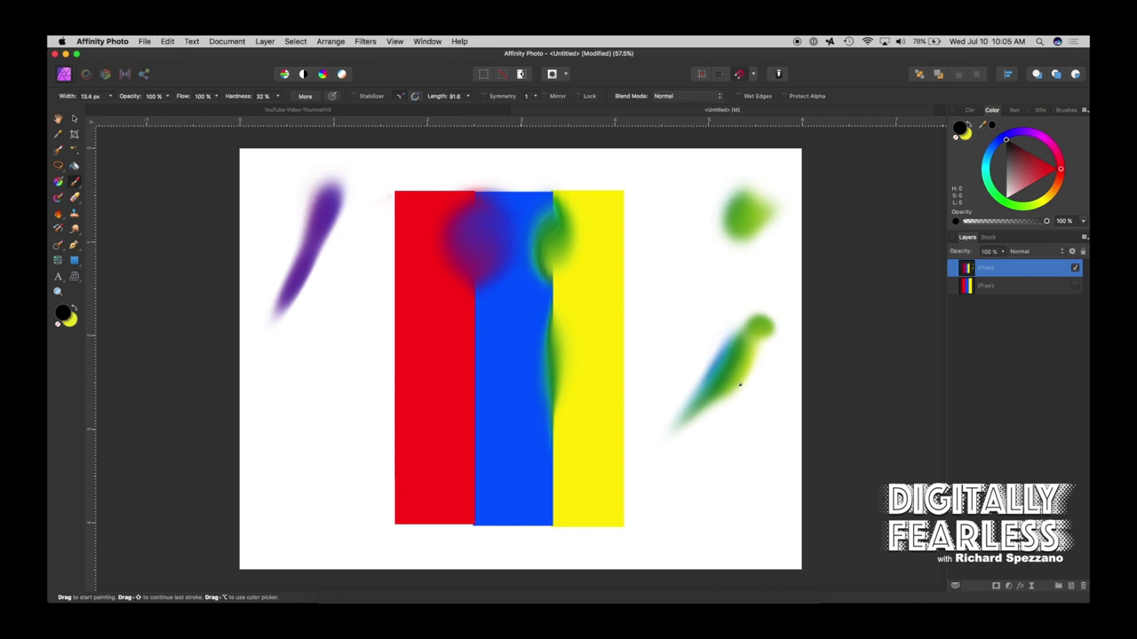
pyautogui.moveTo(740, 384); pyautogui.dragTo(742, 398)
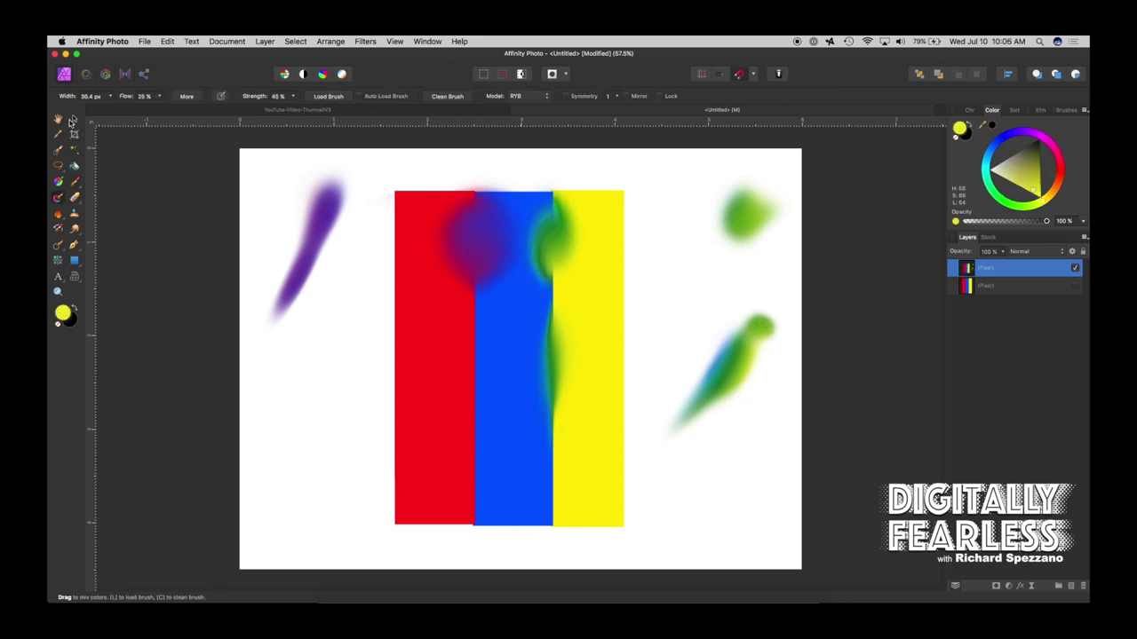
# Step: Paint the bird's beak and legs with the Paint Mixer Brush at 36.4 px
pyautogui.click(74, 119)
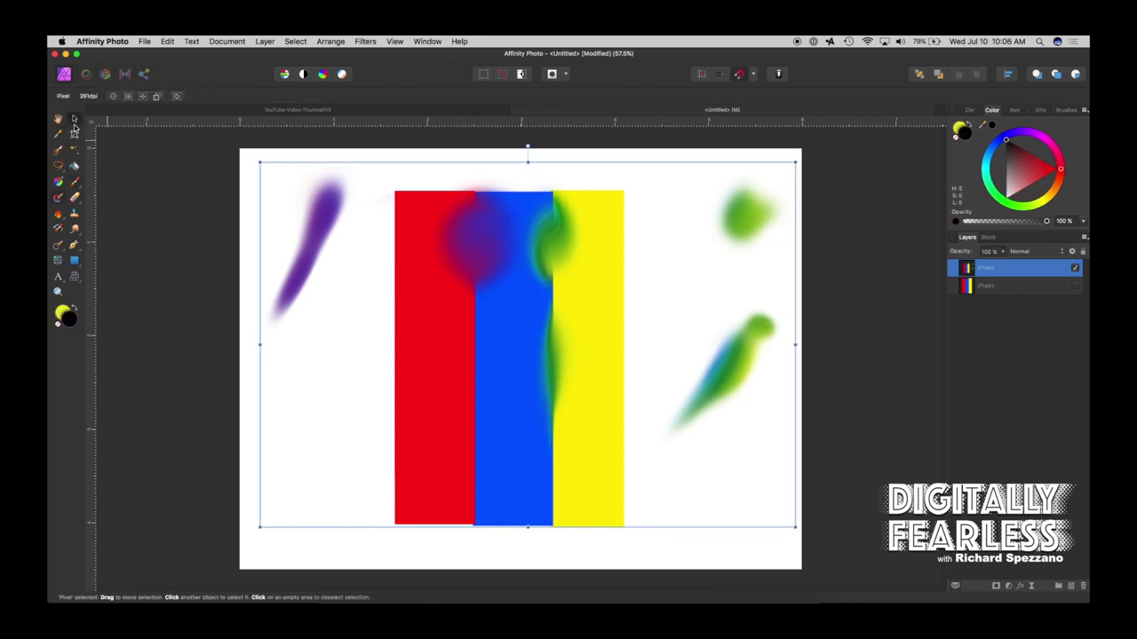
pyautogui.click(57, 200)
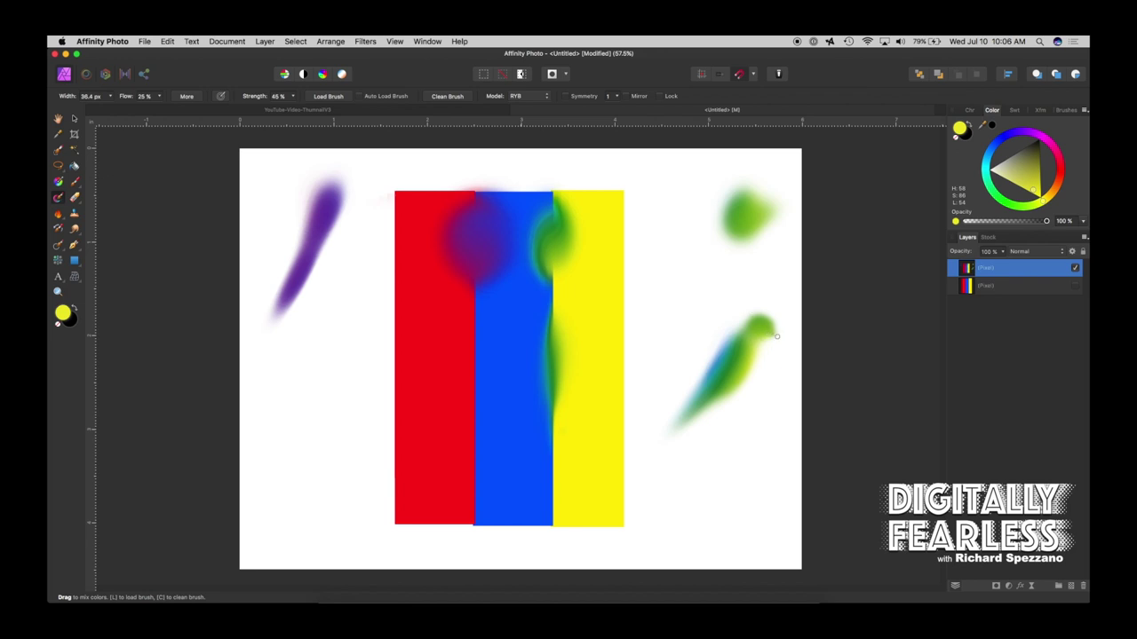
pyautogui.moveTo(775, 332); pyautogui.dragTo(779, 342)
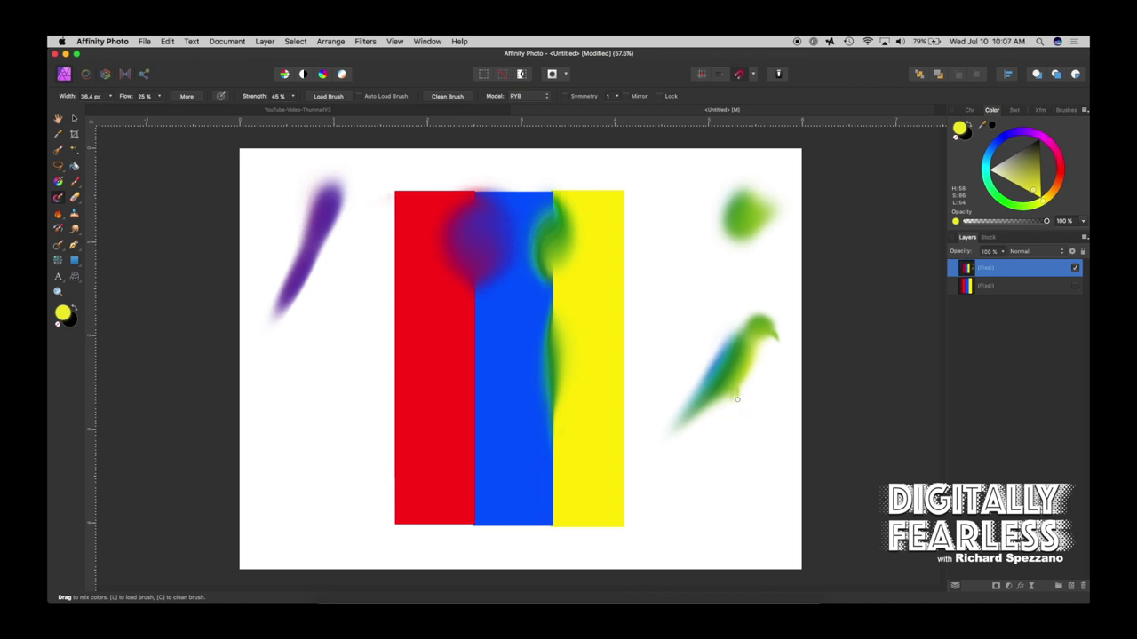
# Step: Clean and enlarge the mixer brush, and blend red and blue at the mid-height of their border
pyautogui.click(437, 98)
pyautogui.press(']')
pyautogui.press(']')
pyautogui.press(']')
pyautogui.press(']')
pyautogui.press(']')
pyautogui.press(']')
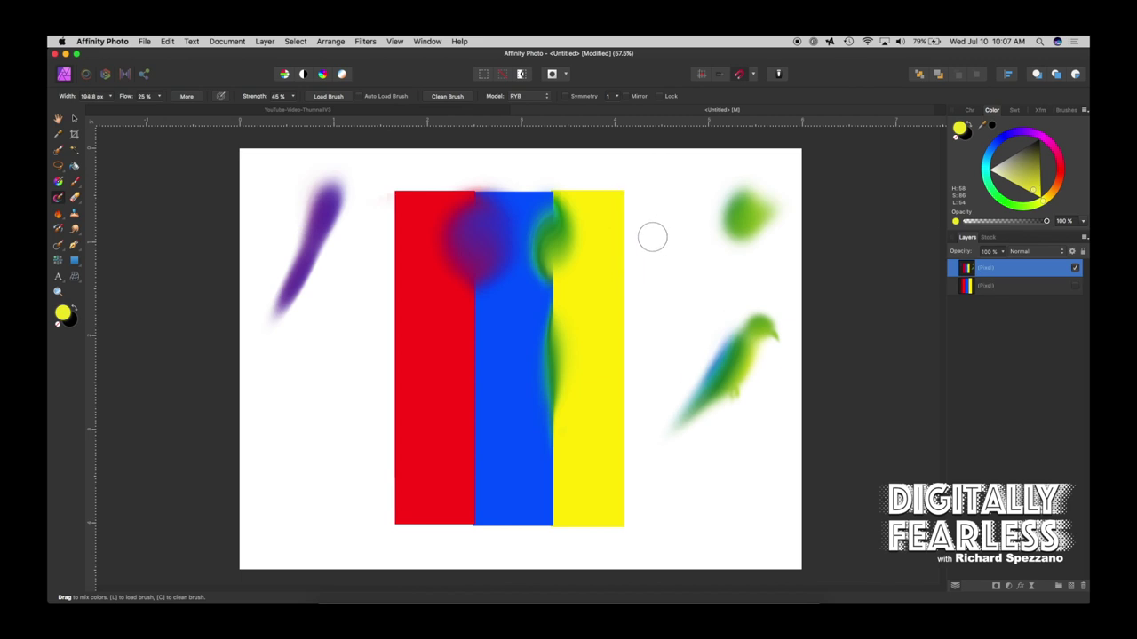
pyautogui.press('[')
pyautogui.press('[')
pyautogui.press('[')
pyautogui.press('[')
pyautogui.press('[')
pyautogui.press('[')
pyautogui.press('[')
pyautogui.press(']')
pyautogui.press(']')
pyautogui.press(']')
pyautogui.press(']')
pyautogui.press(']')
pyautogui.moveTo(490, 374)
pyautogui.mouseDown()
pyautogui.moveTo(471, 377)
pyautogui.moveTo(464, 363)
pyautogui.mouseUp()
# Step: Reduce the mixer brush to 85.6 px and paint the bird's wing with blue and red picked up from the stripes
pyautogui.press('[')
pyautogui.press('[')
pyautogui.press('[')
pyautogui.press('[')
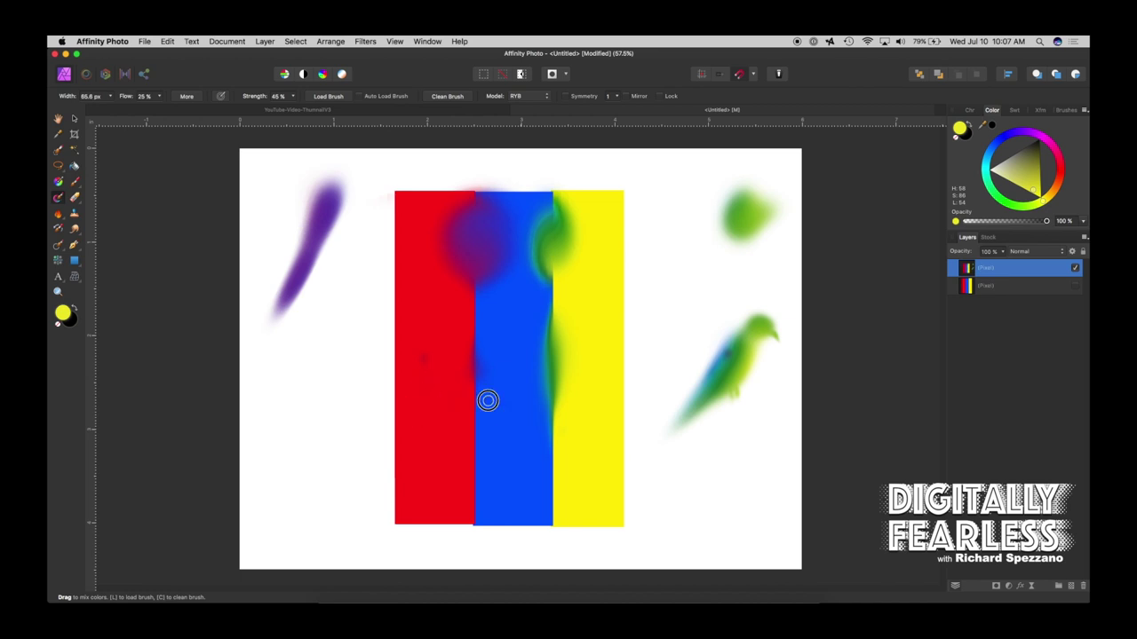
pyautogui.moveTo(718, 381)
pyautogui.mouseDown()
pyautogui.moveTo(689, 393)
pyautogui.moveTo(687, 365)
pyautogui.mouseUp()
pyautogui.moveTo(416, 298)
pyautogui.mouseDown()
pyautogui.moveTo(405, 342)
pyautogui.moveTo(415, 317)
pyautogui.moveTo(366, 347)
pyautogui.moveTo(400, 336)
pyautogui.mouseUp()
pyautogui.moveTo(701, 342)
pyautogui.mouseDown()
pyautogui.moveTo(699, 371)
pyautogui.moveTo(718, 343)
pyautogui.moveTo(717, 372)
pyautogui.moveTo(743, 344)
pyautogui.moveTo(714, 384)
pyautogui.moveTo(741, 335)
pyautogui.moveTo(688, 392)
pyautogui.moveTo(699, 359)
pyautogui.moveTo(714, 343)
pyautogui.moveTo(693, 377)
pyautogui.moveTo(725, 339)
pyautogui.moveTo(684, 390)
pyautogui.moveTo(721, 341)
pyautogui.moveTo(693, 373)
pyautogui.moveTo(708, 356)
pyautogui.moveTo(693, 387)
pyautogui.moveTo(713, 367)
pyautogui.moveTo(683, 398)
pyautogui.moveTo(698, 367)
pyautogui.moveTo(677, 415)
pyautogui.moveTo(708, 350)
pyautogui.moveTo(737, 326)
pyautogui.moveTo(706, 351)
pyautogui.moveTo(744, 335)
pyautogui.moveTo(722, 347)
pyautogui.moveTo(733, 329)
pyautogui.moveTo(702, 361)
pyautogui.mouseUp()
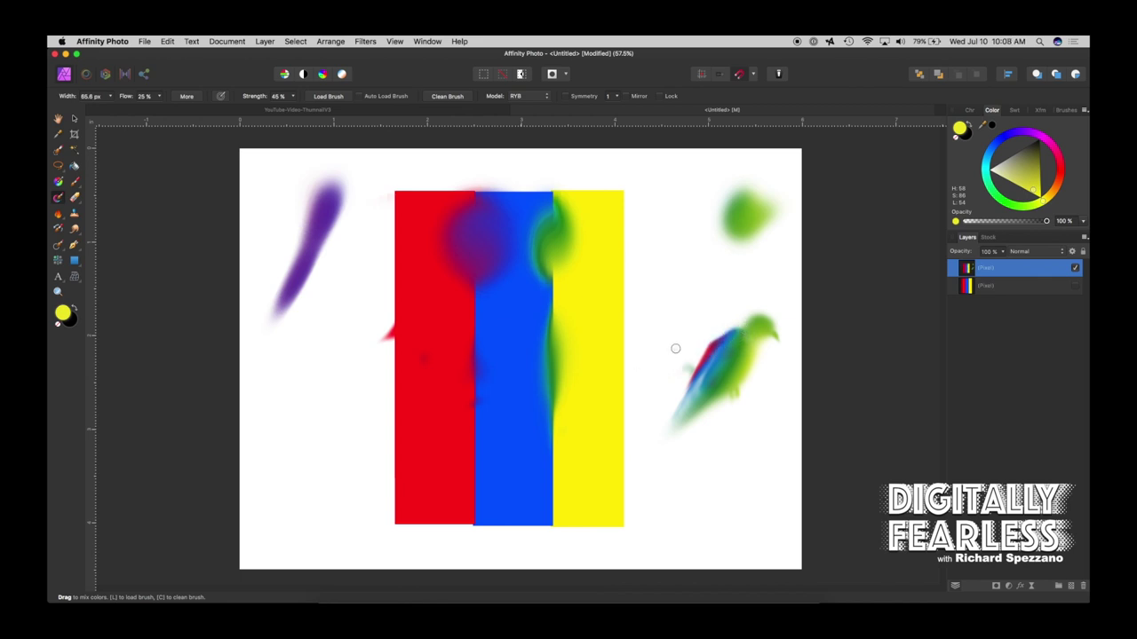
pyautogui.moveTo(455, 320)
pyautogui.mouseDown()
pyautogui.moveTo(416, 398)
pyautogui.moveTo(360, 420)
pyautogui.mouseUp()
pyautogui.moveTo(738, 324)
pyautogui.mouseDown()
pyautogui.moveTo(757, 348)
pyautogui.moveTo(742, 325)
pyautogui.moveTo(753, 332)
pyautogui.moveTo(741, 388)
pyautogui.mouseUp()
# Step: Clean the mixer brush, set its width to 131.9 px, and dab colour on the white area beside the red stripe's lower outer edge
pyautogui.click(446, 96)
pyautogui.press(']')
pyautogui.press(']')
pyautogui.press(']')
pyautogui.press(']')
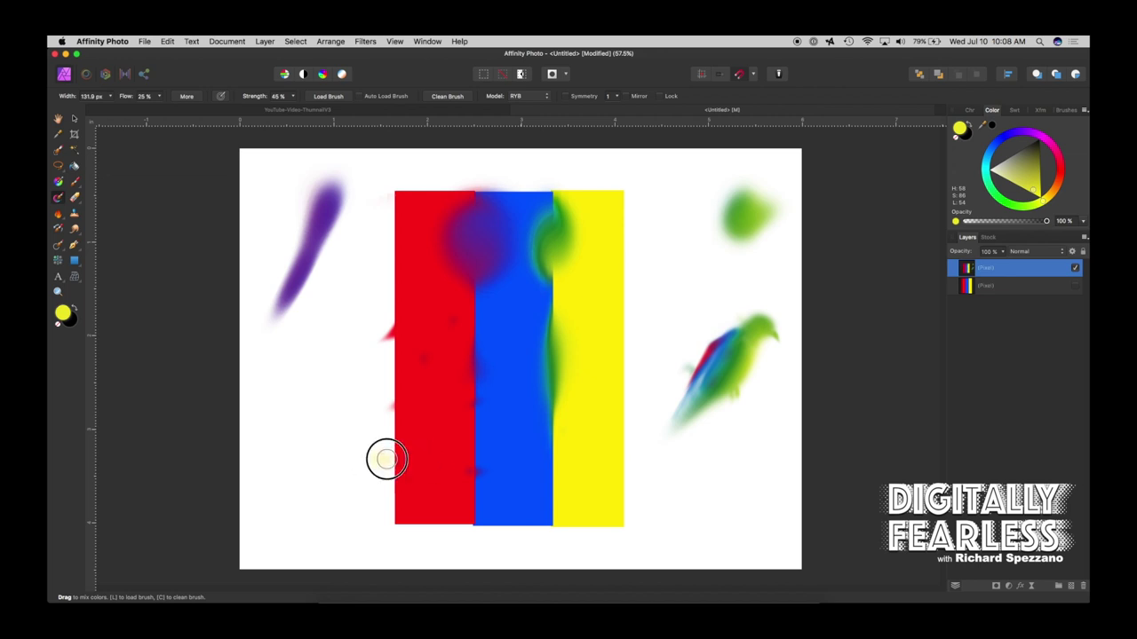
pyautogui.moveTo(386, 460)
pyautogui.mouseDown()
pyautogui.moveTo(453, 461)
pyautogui.moveTo(378, 481)
pyautogui.moveTo(419, 474)
pyautogui.moveTo(364, 441)
pyautogui.mouseUp()
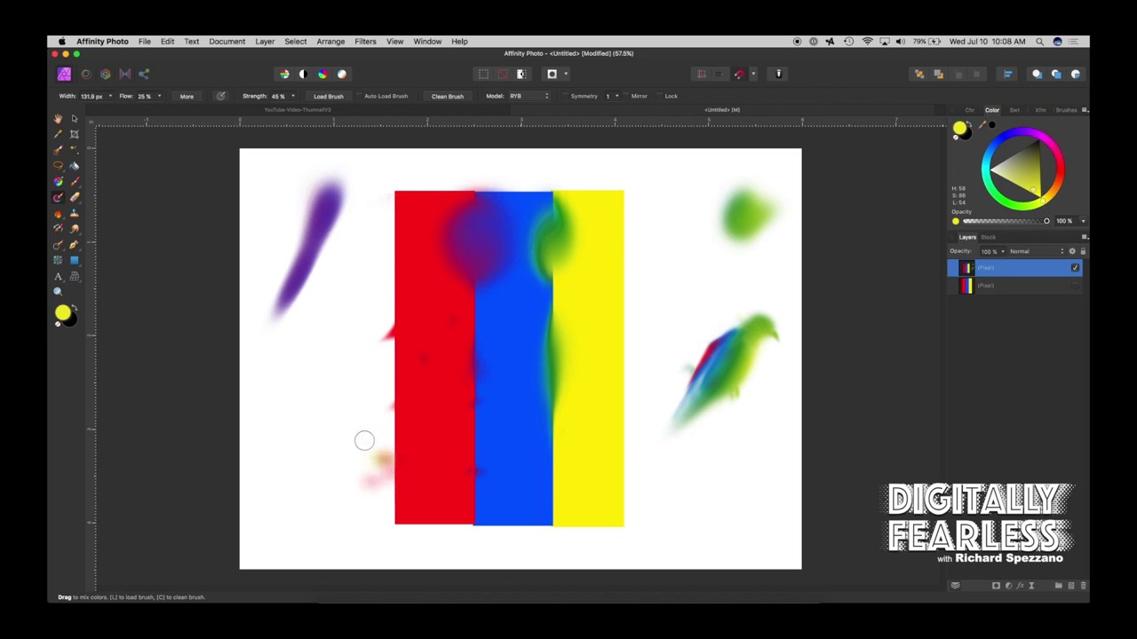
# Step: Load the mixer brush with the yellow foreground colour and blend it into the red stripe and the lower blue stripe
pyautogui.click(333, 98)
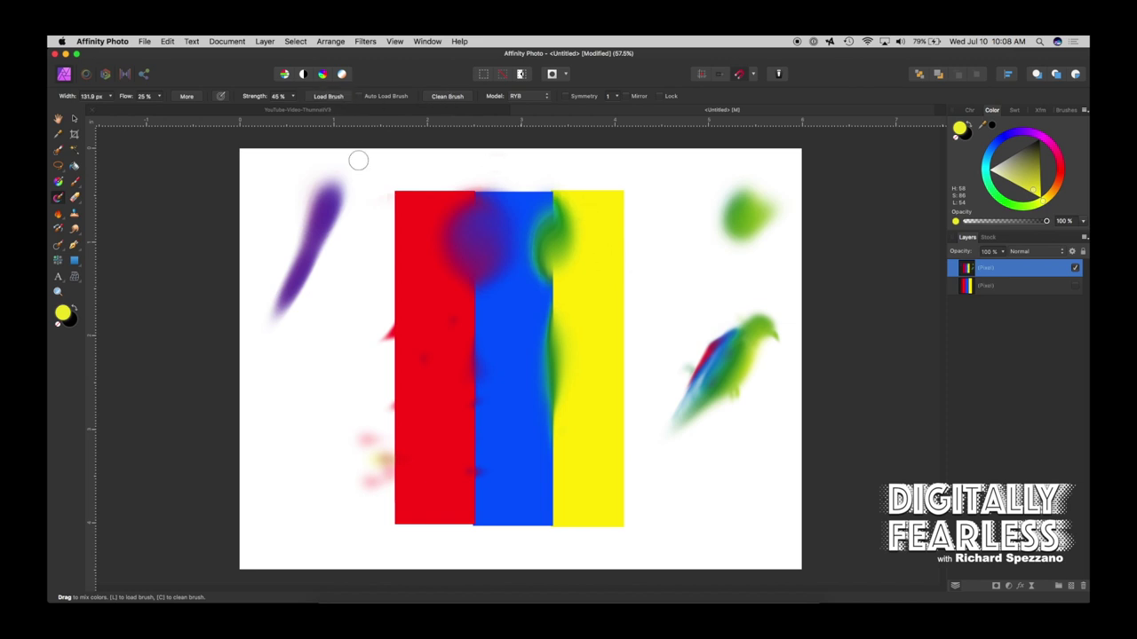
pyautogui.click(406, 380)
pyautogui.click(468, 382)
pyautogui.click(398, 383)
pyautogui.click(345, 96)
pyautogui.moveTo(531, 426)
pyautogui.mouseDown()
pyautogui.moveTo(528, 447)
pyautogui.moveTo(581, 457)
pyautogui.moveTo(540, 454)
pyautogui.moveTo(507, 481)
pyautogui.mouseUp()
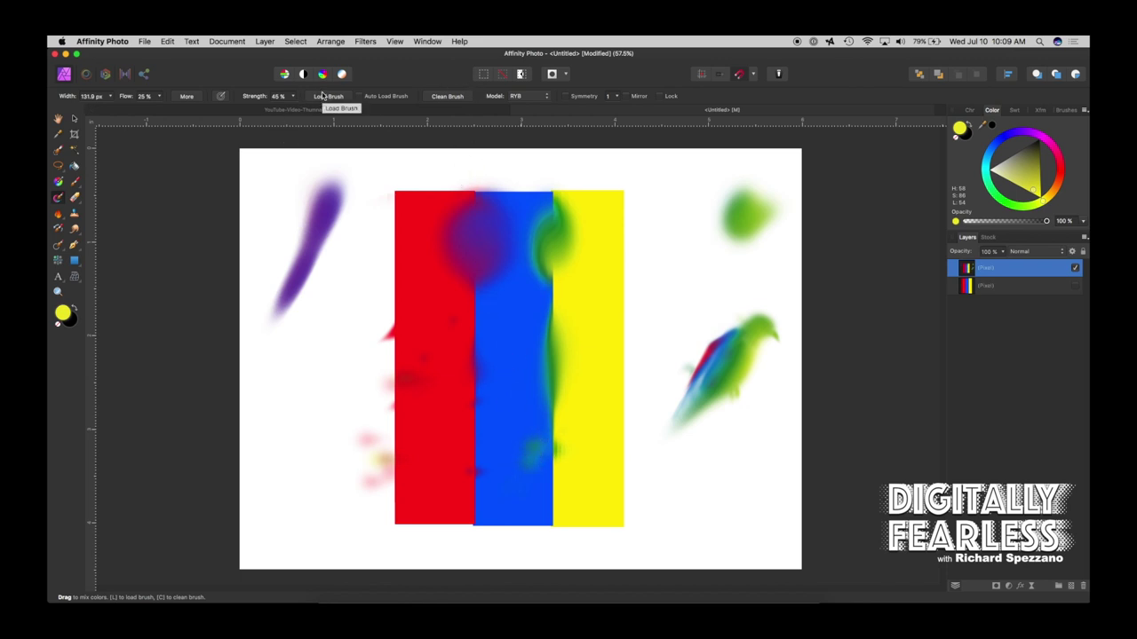
# Step: Change the foreground colour to magenta EF25D3 and load the mixer brush with it
pyautogui.doubleClick(62, 312)
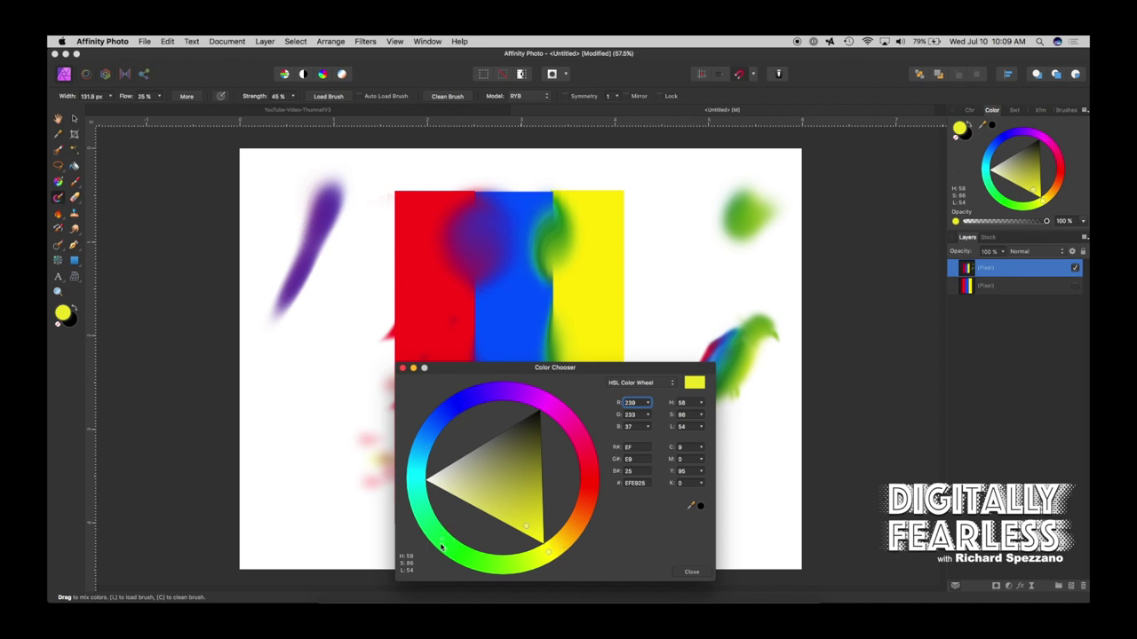
pyautogui.click(559, 408)
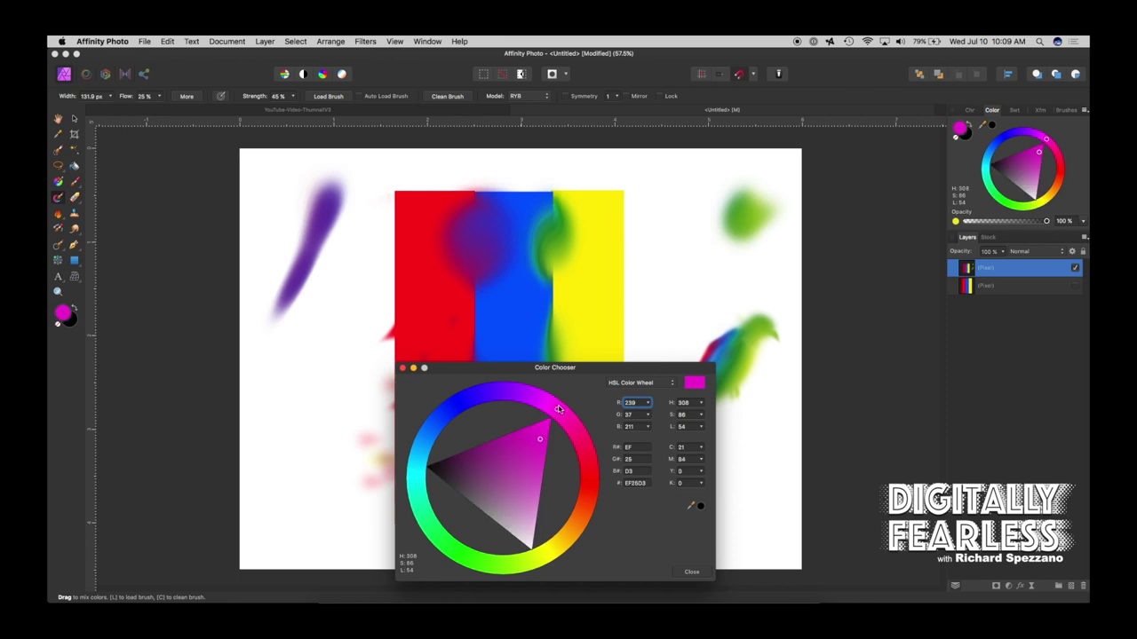
pyautogui.click(681, 572)
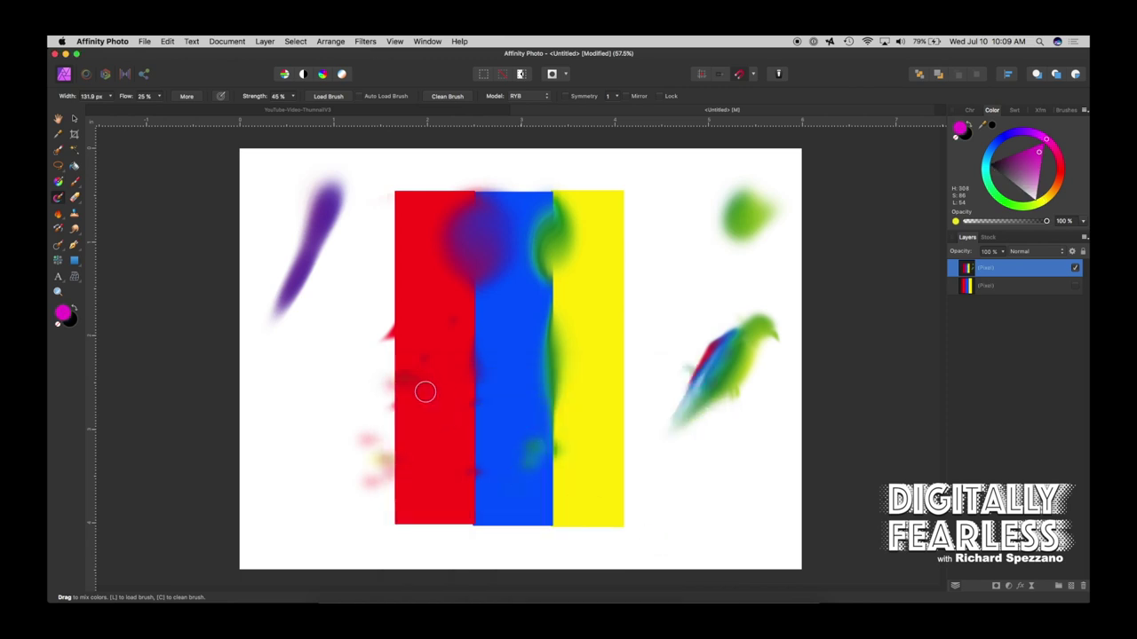
pyautogui.click(319, 96)
# Step: Blend the loaded colour into an ochre blob at the yellow stripe's lower outer corner, undoing an unwanted stroke
pyautogui.moveTo(375, 531)
pyautogui.mouseDown()
pyautogui.moveTo(436, 568)
pyautogui.moveTo(434, 546)
pyautogui.moveTo(476, 558)
pyautogui.moveTo(664, 557)
pyautogui.moveTo(641, 524)
pyautogui.moveTo(592, 500)
pyautogui.moveTo(617, 522)
pyautogui.moveTo(631, 521)
pyautogui.moveTo(588, 494)
pyautogui.mouseUp()
pyautogui.moveTo(641, 522)
pyautogui.mouseDown()
pyautogui.moveTo(593, 495)
pyautogui.moveTo(665, 536)
pyautogui.moveTo(584, 490)
pyautogui.moveTo(647, 539)
pyautogui.moveTo(588, 493)
pyautogui.mouseUp()
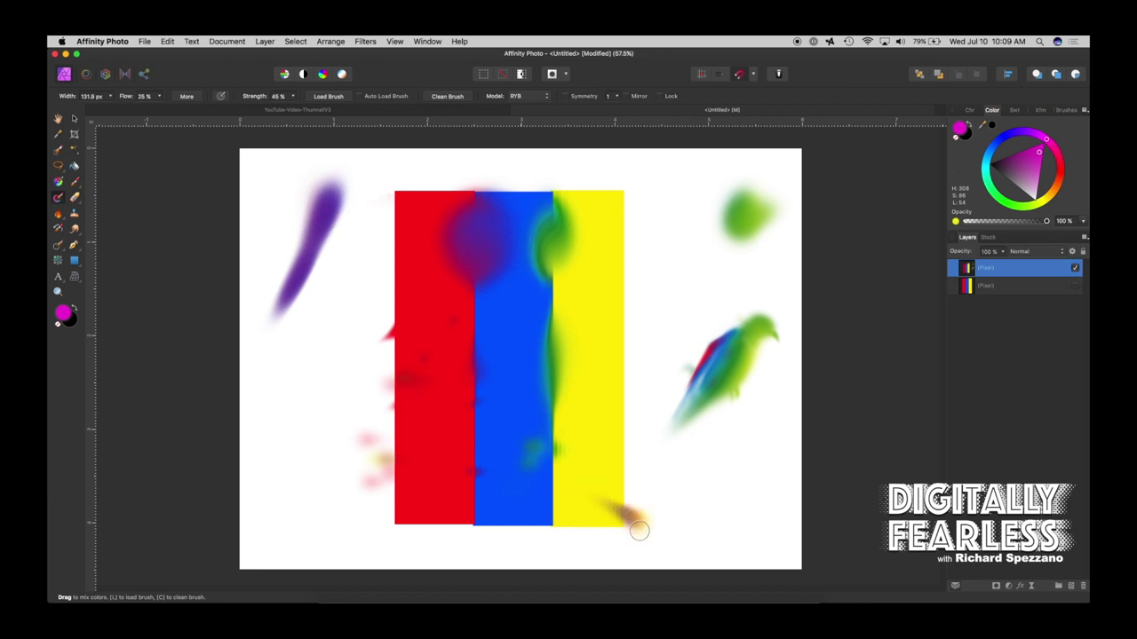
pyautogui.moveTo(640, 528); pyautogui.dragTo(595, 490)
pyautogui.click(517, 400)
pyautogui.moveTo(646, 530)
pyautogui.mouseDown()
pyautogui.moveTo(587, 504)
pyautogui.moveTo(499, 379)
pyautogui.moveTo(745, 488)
pyautogui.moveTo(594, 527)
pyautogui.moveTo(629, 523)
pyautogui.moveTo(592, 476)
pyautogui.mouseUp()
pyautogui.press('super+z')
pyautogui.moveTo(639, 520)
pyautogui.mouseDown()
pyautogui.moveTo(614, 485)
pyautogui.moveTo(594, 530)
pyautogui.moveTo(637, 494)
pyautogui.moveTo(645, 531)
pyautogui.moveTo(614, 472)
pyautogui.moveTo(645, 530)
pyautogui.moveTo(620, 481)
pyautogui.moveTo(623, 520)
pyautogui.moveTo(613, 490)
pyautogui.moveTo(632, 528)
pyautogui.moveTo(615, 514)
pyautogui.moveTo(620, 486)
pyautogui.moveTo(636, 512)
pyautogui.mouseUp()
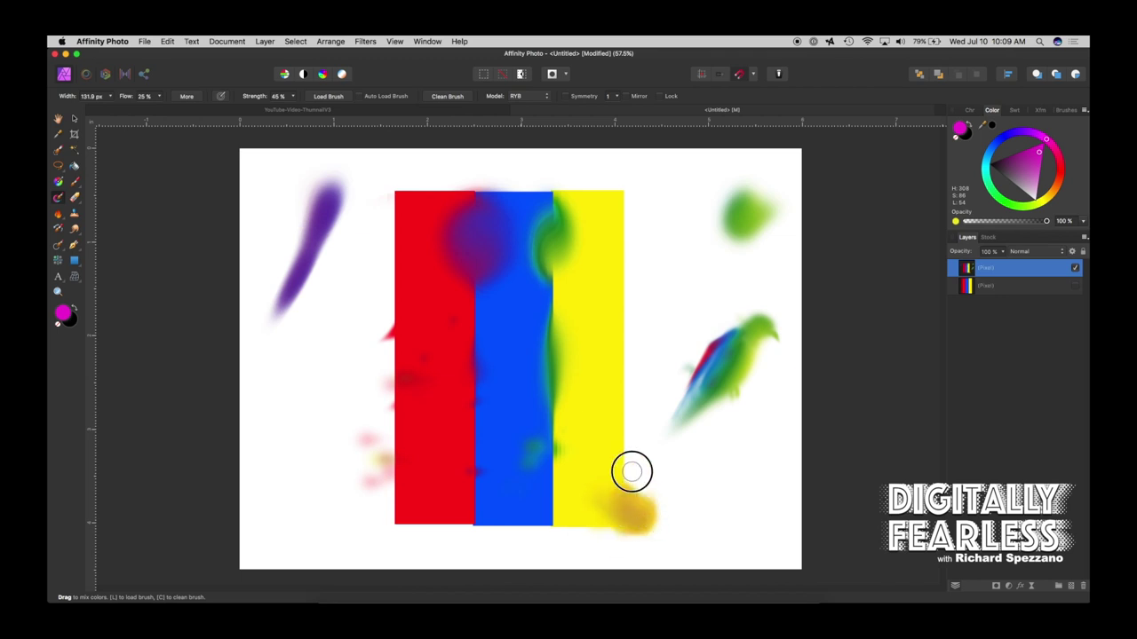
# Step: Sample the ochre blob's colour with the Color Picker and return to the Paint Mixer Brush
pyautogui.click(58, 134)
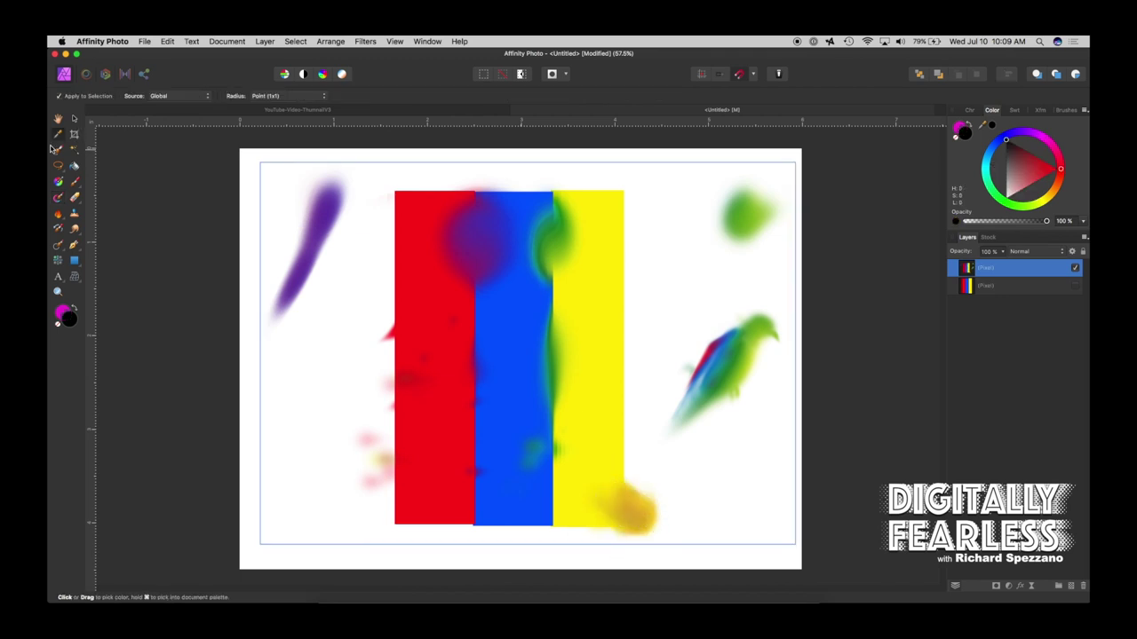
pyautogui.click(628, 515)
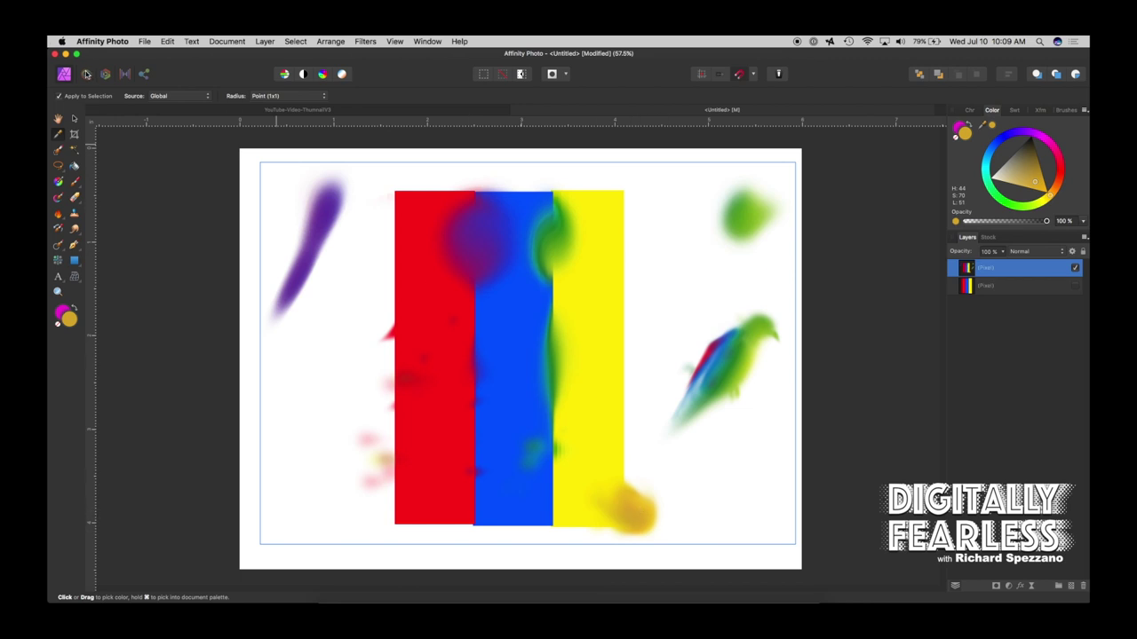
pyautogui.click(73, 119)
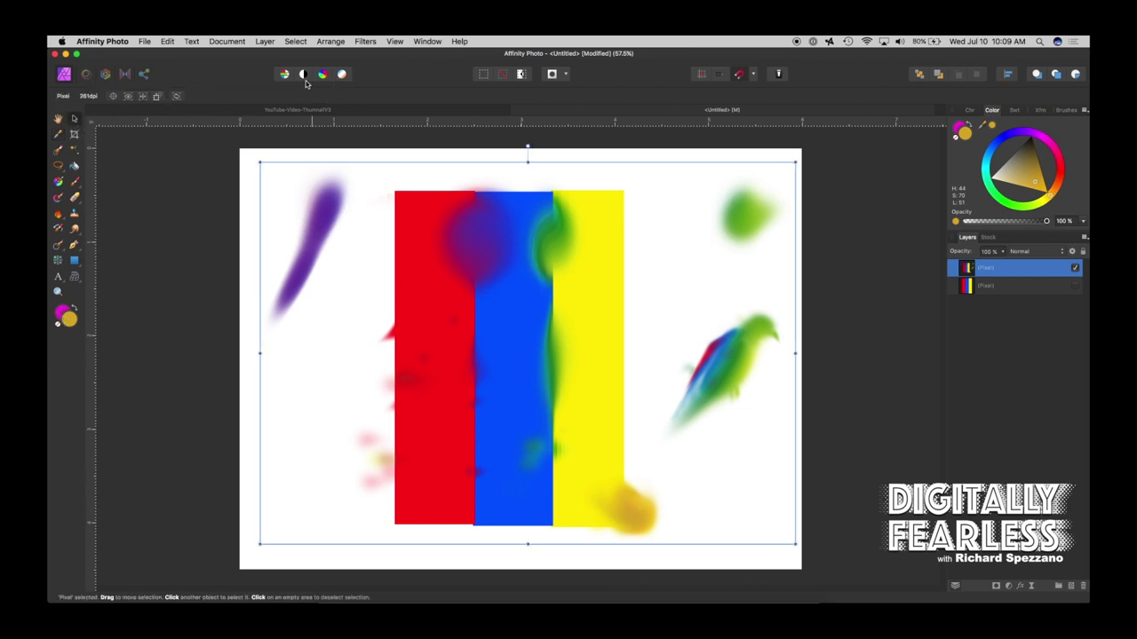
pyautogui.click(56, 202)
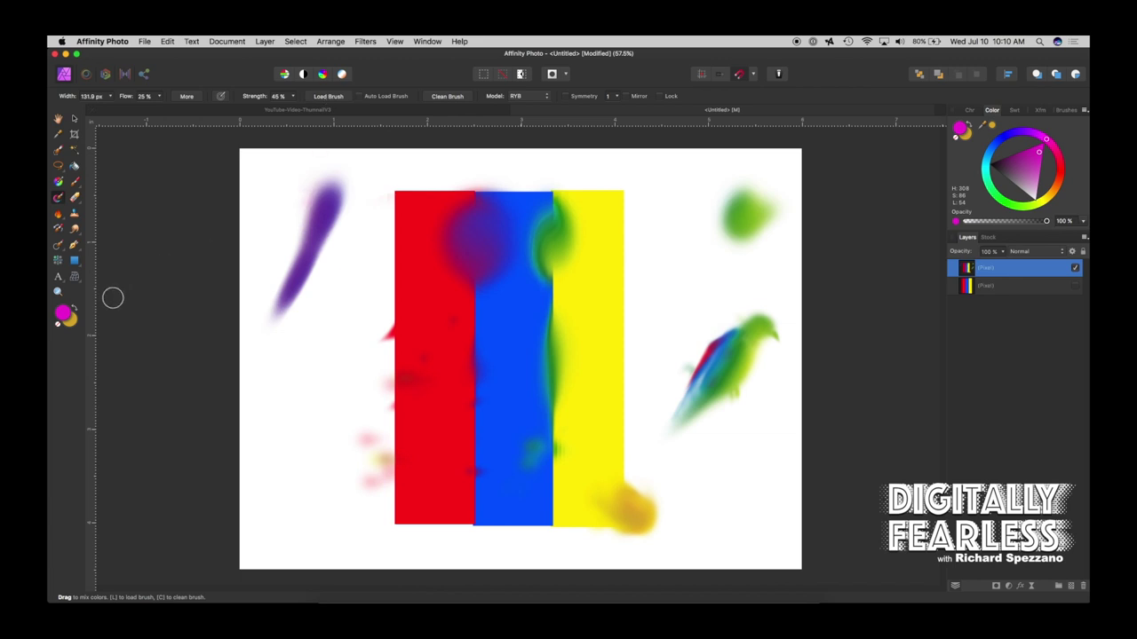
# Step: Dab the magenta onto the white area between the green blob and the bird, reloading the brush between dabs
pyautogui.click(732, 291)
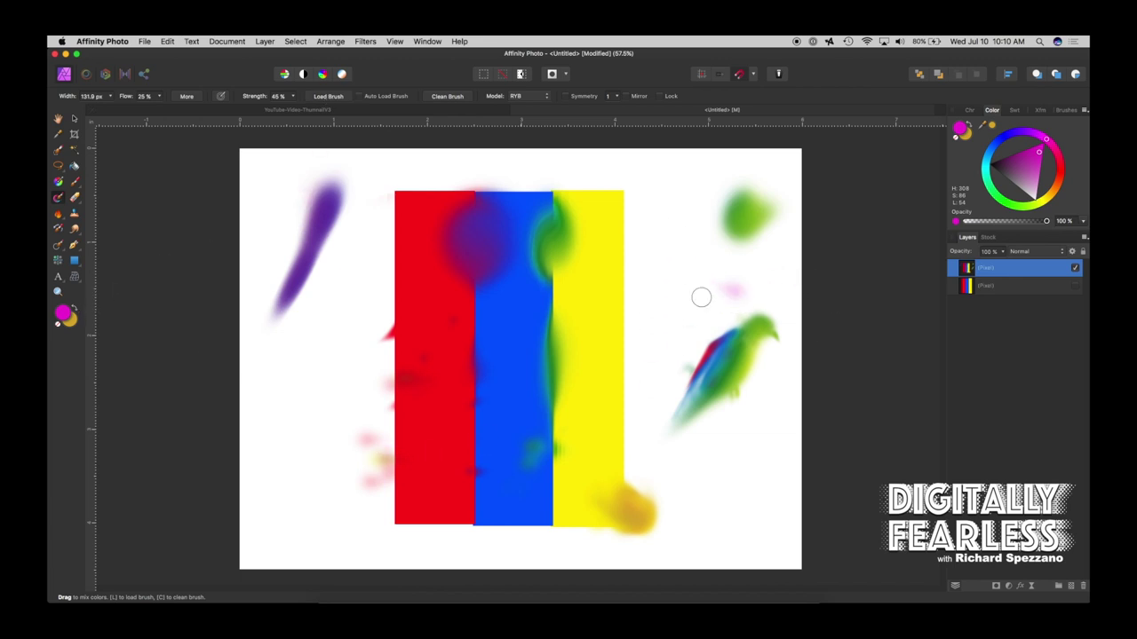
pyautogui.click(334, 98)
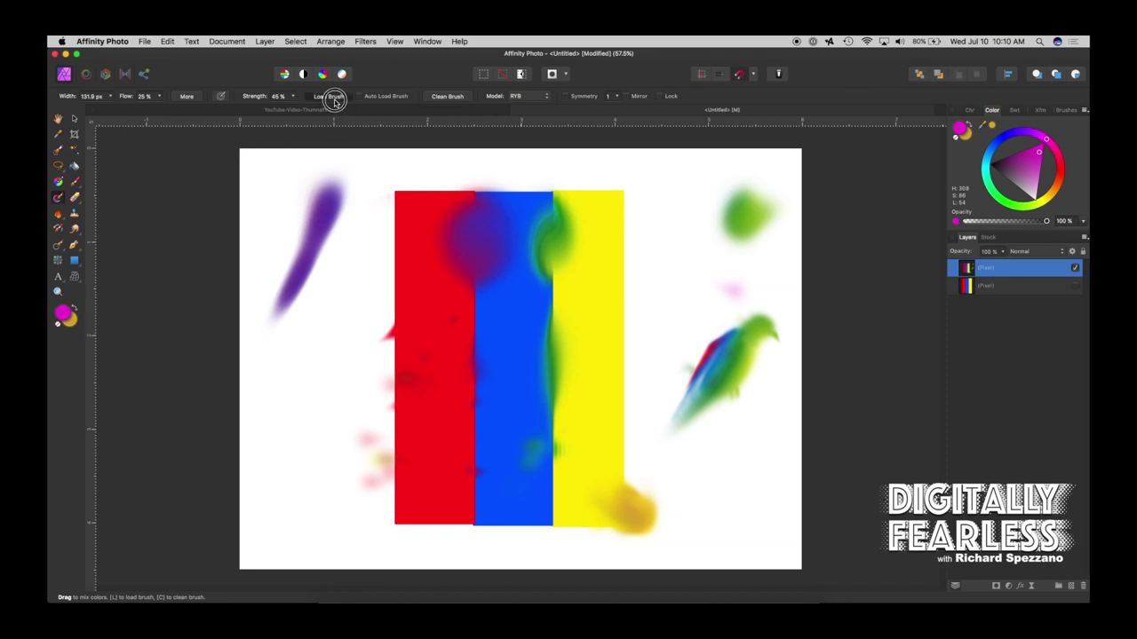
pyautogui.click(598, 217)
pyautogui.click(677, 281)
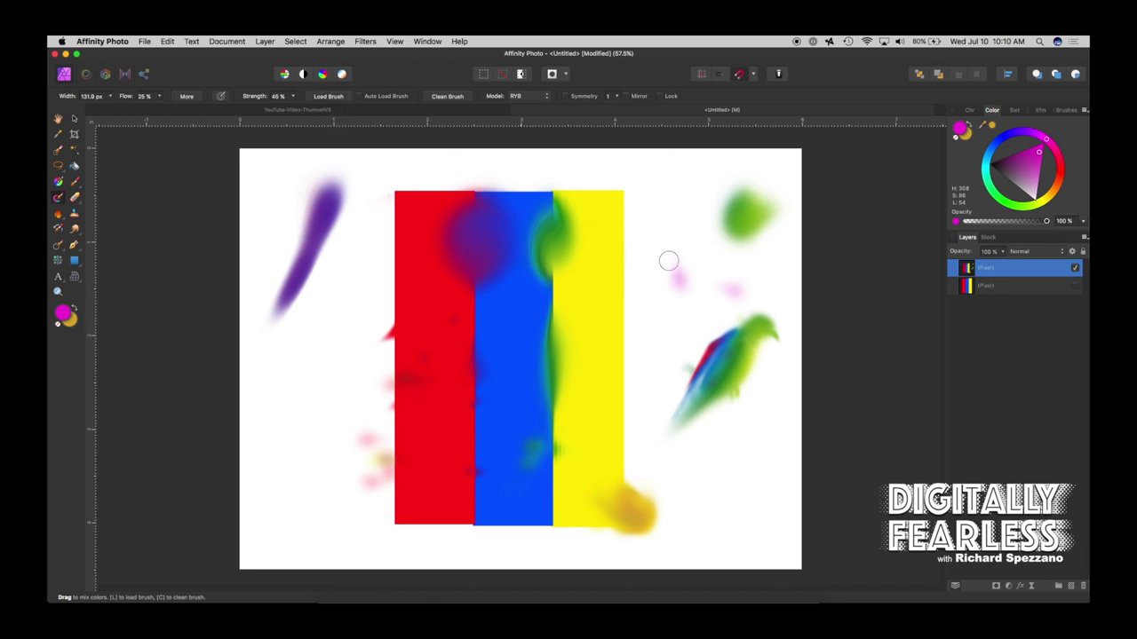
# Step: Reload the mixer brush, set its strength to 66% and paint a tapering magenta stroke on the white area beside the green blob
pyautogui.click(333, 98)
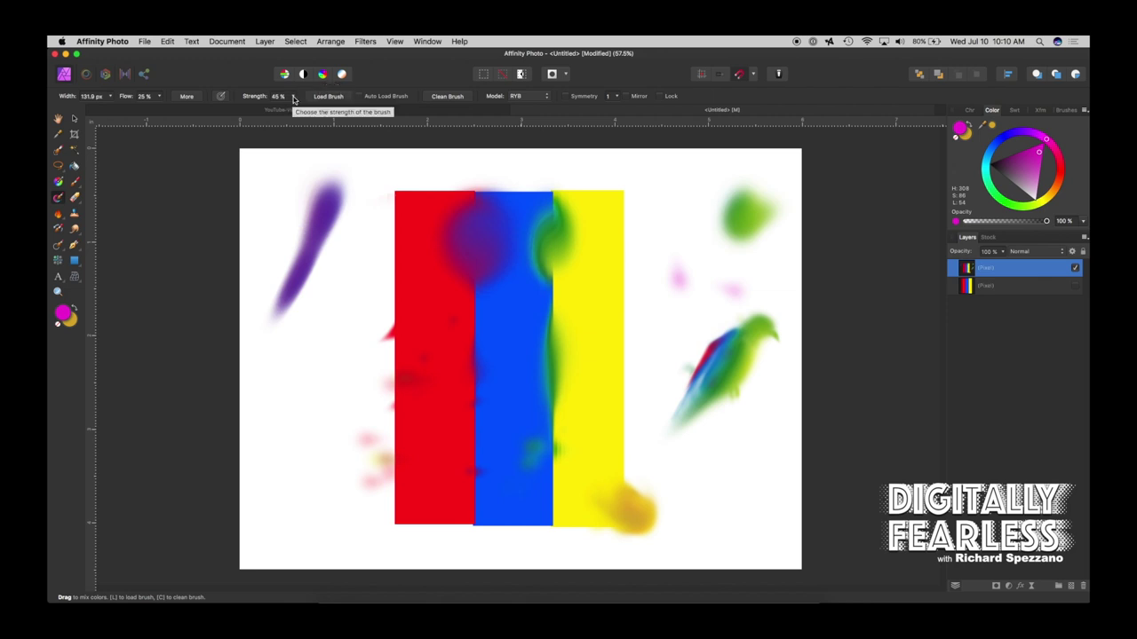
pyautogui.click(292, 96)
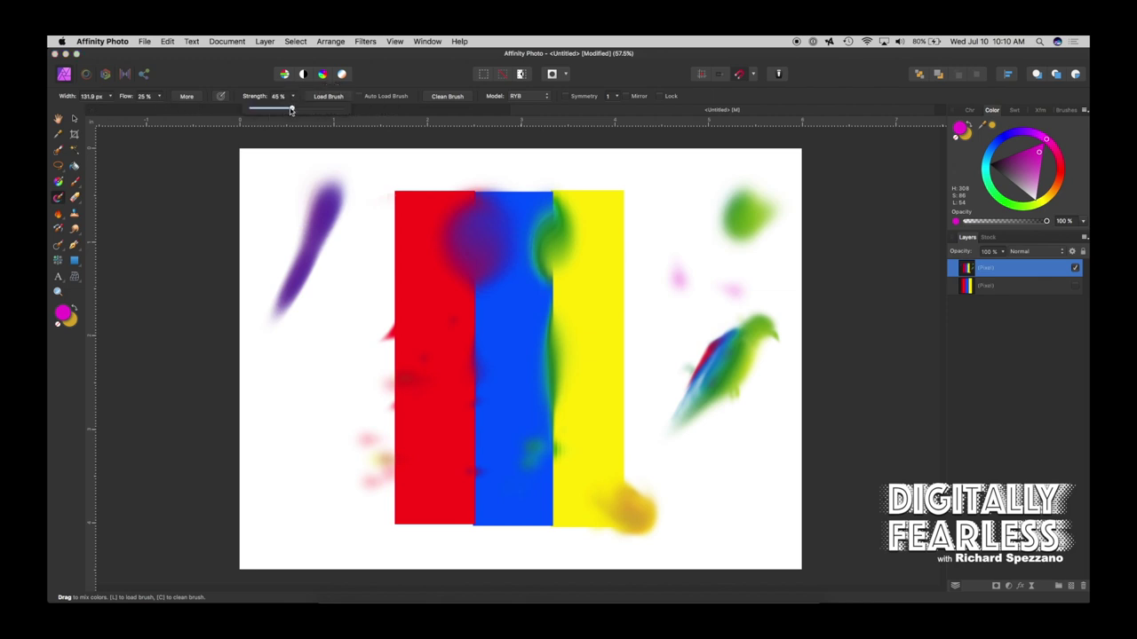
pyautogui.moveTo(293, 107); pyautogui.dragTo(324, 117)
pyautogui.moveTo(667, 234); pyautogui.dragTo(666, 164)
pyautogui.moveTo(684, 262); pyautogui.dragTo(688, 259)
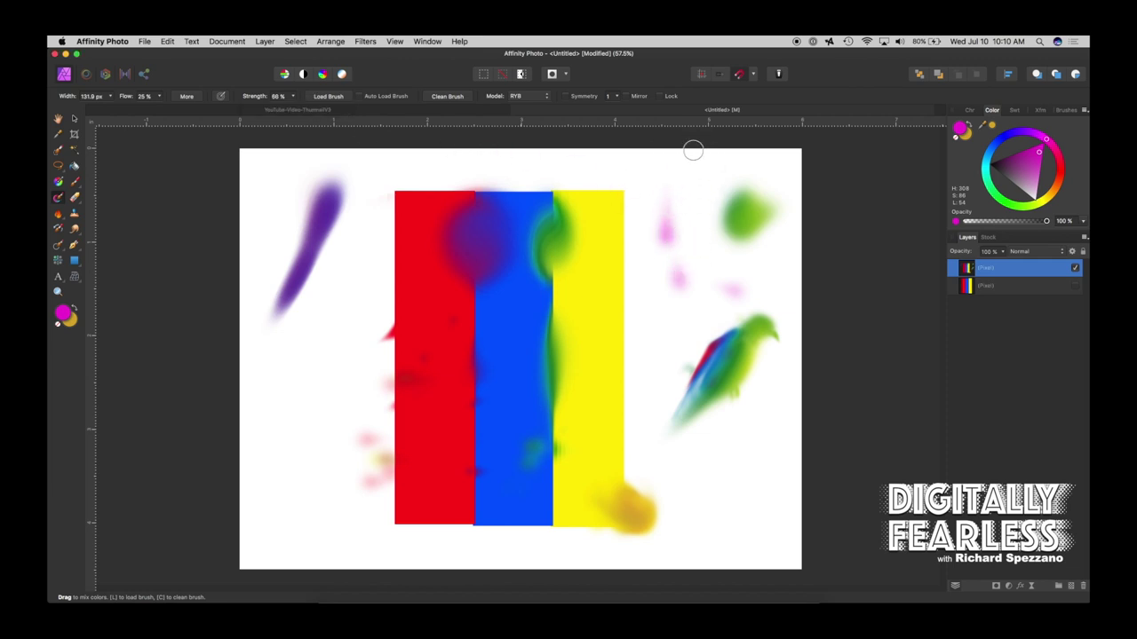
# Step: Reload the brush with magenta and blend it across the yellow stripe's outer edge at mid-height
pyautogui.click(327, 96)
pyautogui.moveTo(633, 320)
pyautogui.mouseDown()
pyautogui.moveTo(574, 325)
pyautogui.moveTo(626, 320)
pyautogui.moveTo(584, 320)
pyautogui.mouseUp()
pyautogui.moveTo(653, 321); pyautogui.dragTo(589, 322)
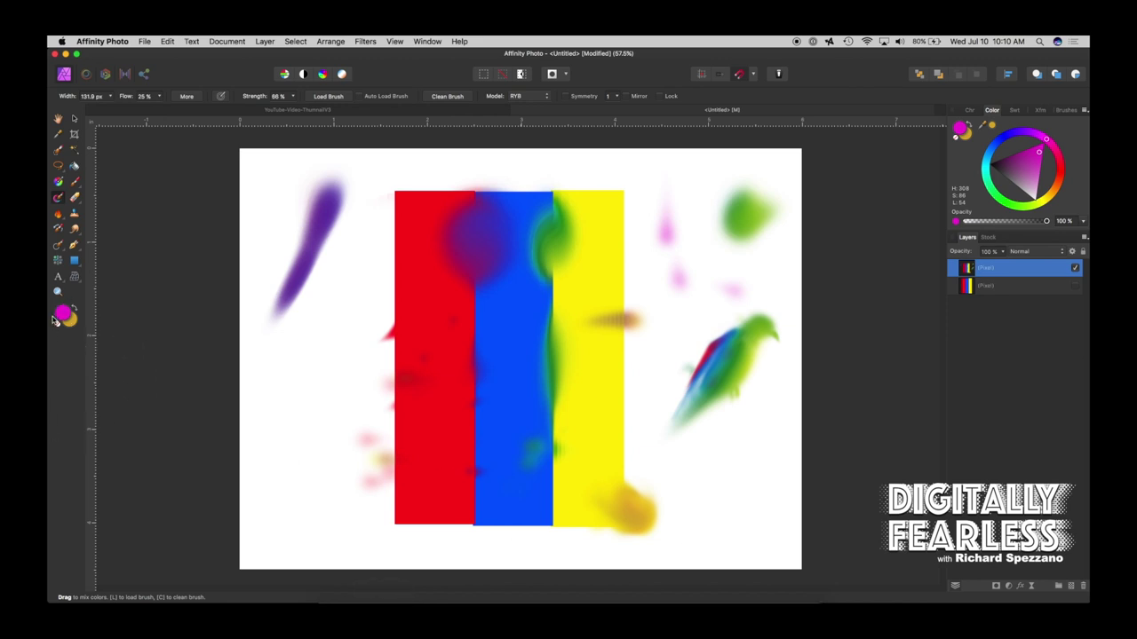
# Step: Turn on Auto Load Brush and paint several tapering magenta strokes on the white area below the bird
pyautogui.click(359, 96)
pyautogui.moveTo(754, 507)
pyautogui.mouseDown()
pyautogui.moveTo(767, 459)
pyautogui.moveTo(764, 487)
pyautogui.mouseUp()
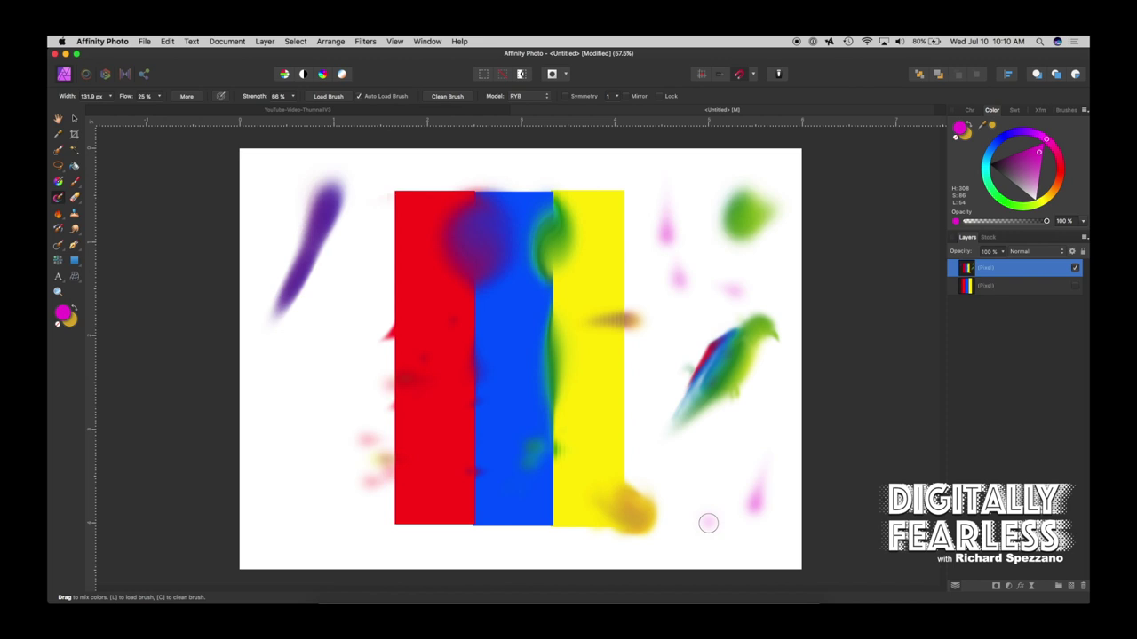
pyautogui.moveTo(714, 508); pyautogui.dragTo(743, 460)
pyautogui.moveTo(684, 523); pyautogui.dragTo(743, 467)
pyautogui.moveTo(667, 515); pyautogui.dragTo(750, 457)
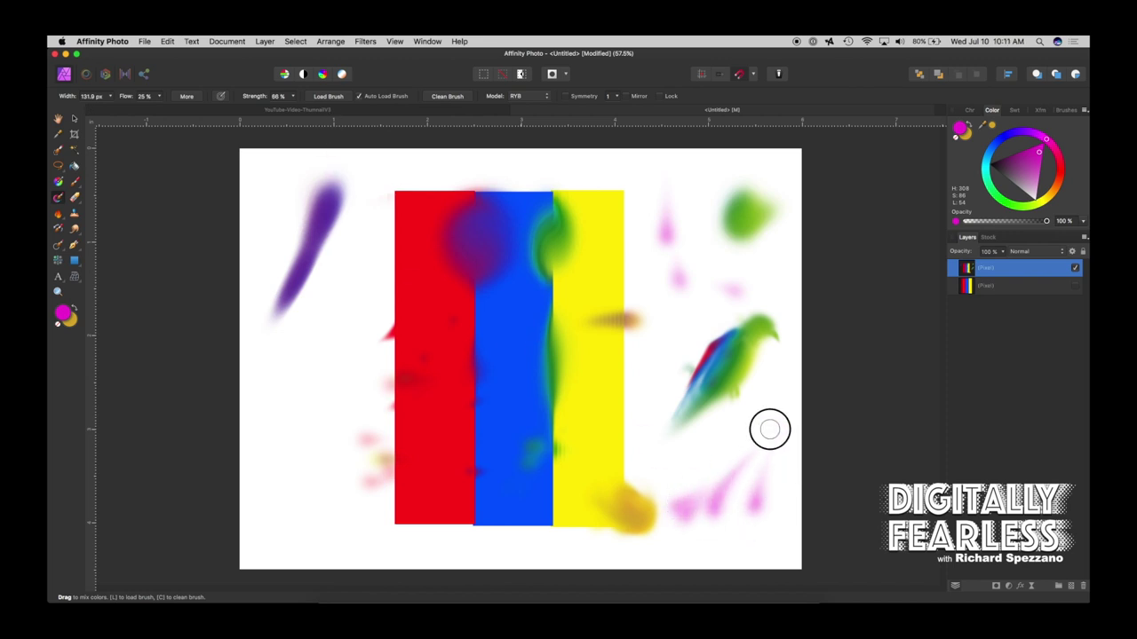
pyautogui.moveTo(682, 505); pyautogui.dragTo(764, 454)
# Step: Blend auto-loaded magenta into the lower yellow, red and blue stripes
pyautogui.moveTo(583, 436); pyautogui.dragTo(602, 377)
pyautogui.click(420, 455)
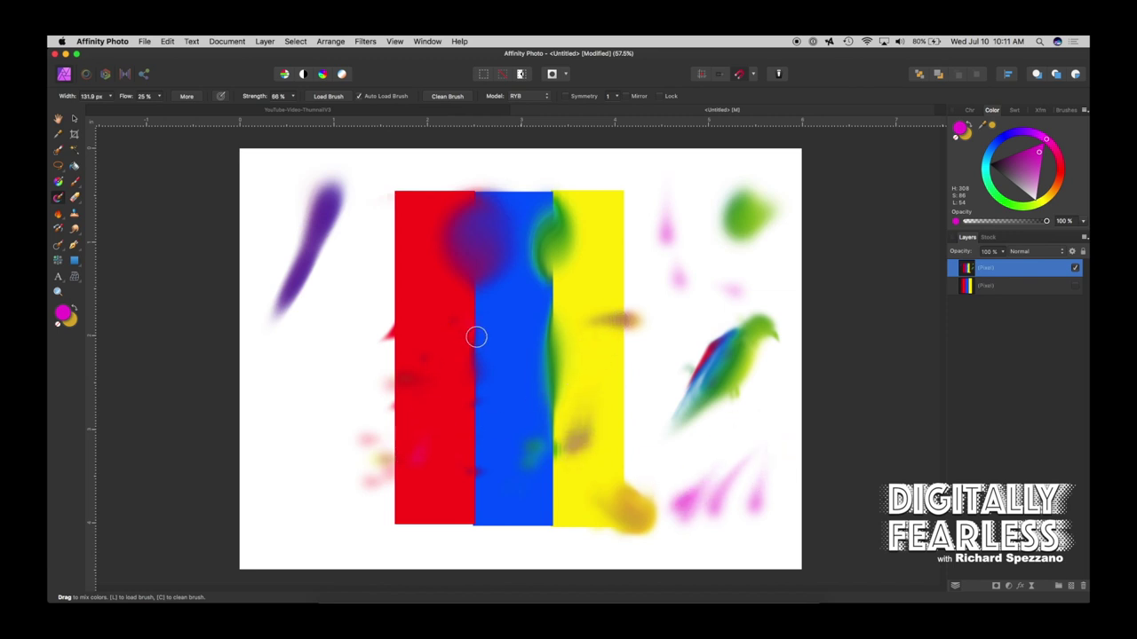
pyautogui.moveTo(513, 386)
pyautogui.mouseDown()
pyautogui.moveTo(551, 230)
pyautogui.moveTo(518, 381)
pyautogui.moveTo(510, 209)
pyautogui.mouseUp()
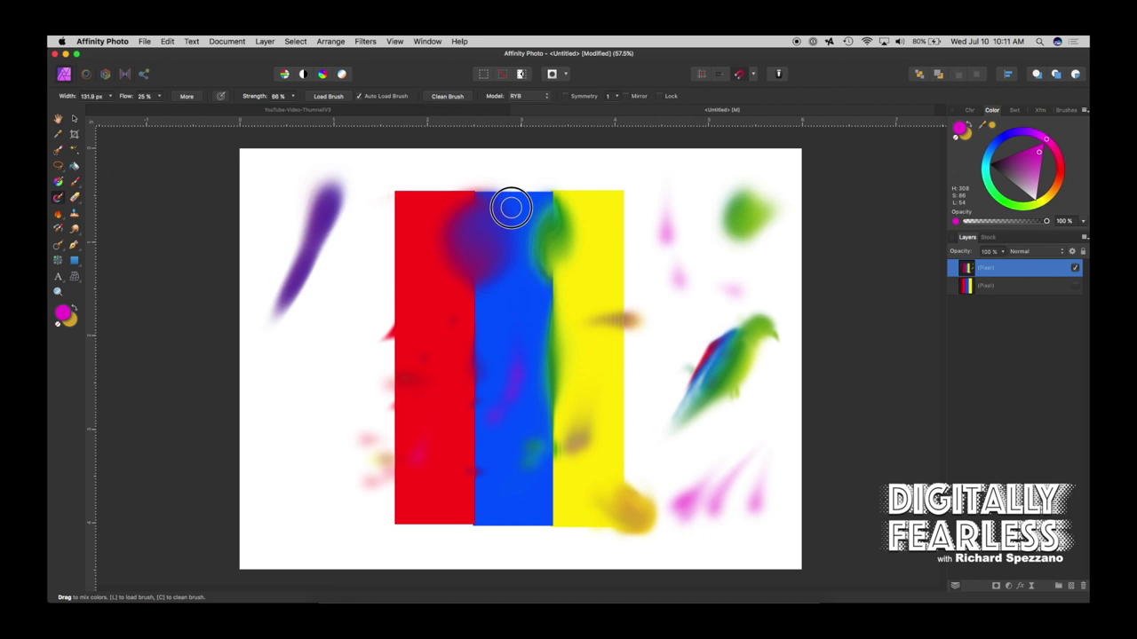
pyautogui.moveTo(496, 415); pyautogui.dragTo(511, 335)
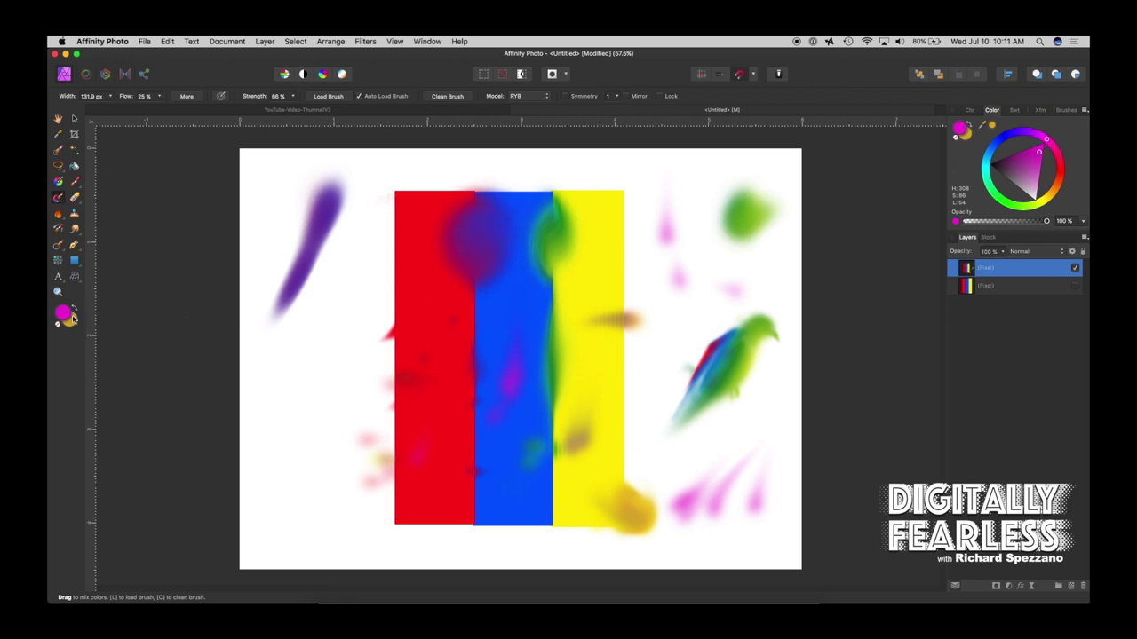
# Step: Change the foreground colour to yellow EFEC25 and blend it into the lower part of the blue stripe
pyautogui.doubleClick(63, 313)
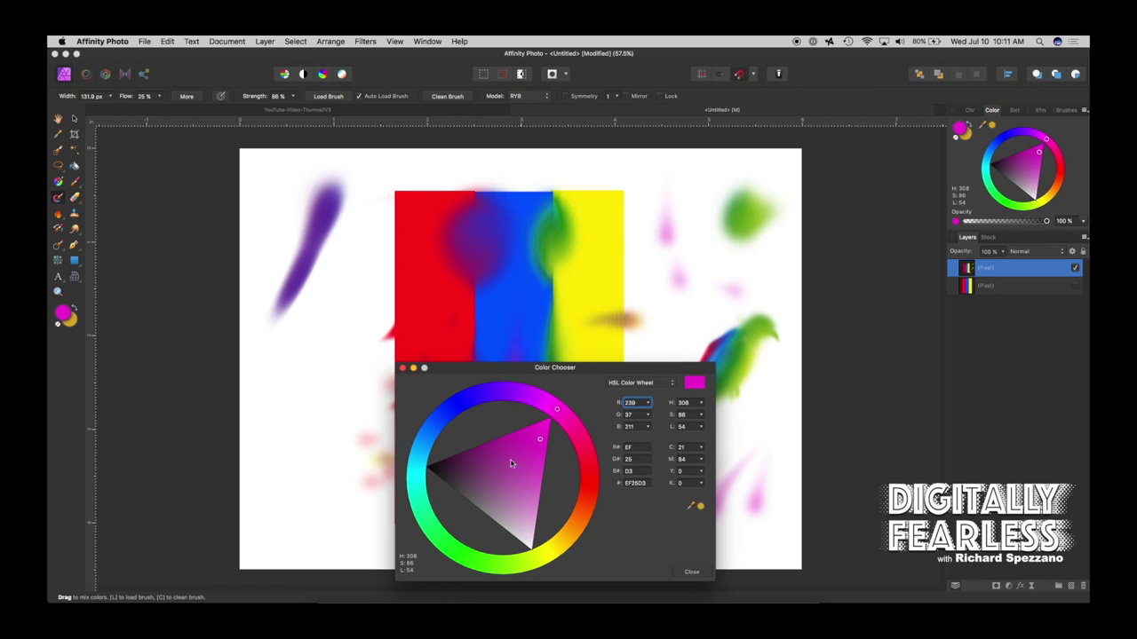
pyautogui.click(548, 555)
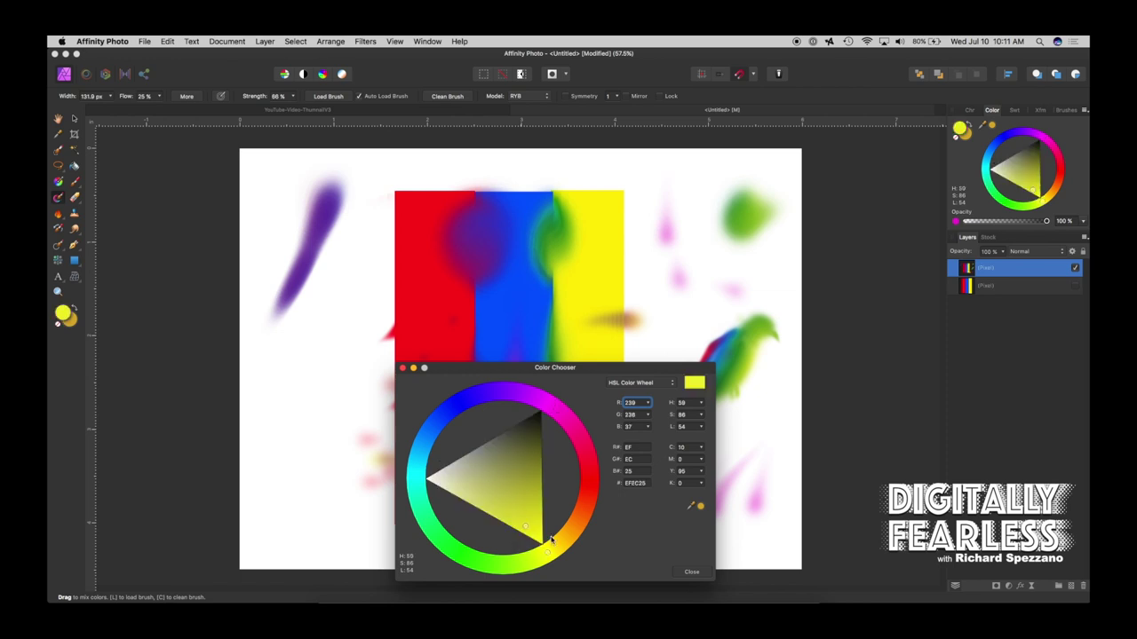
pyautogui.click(691, 573)
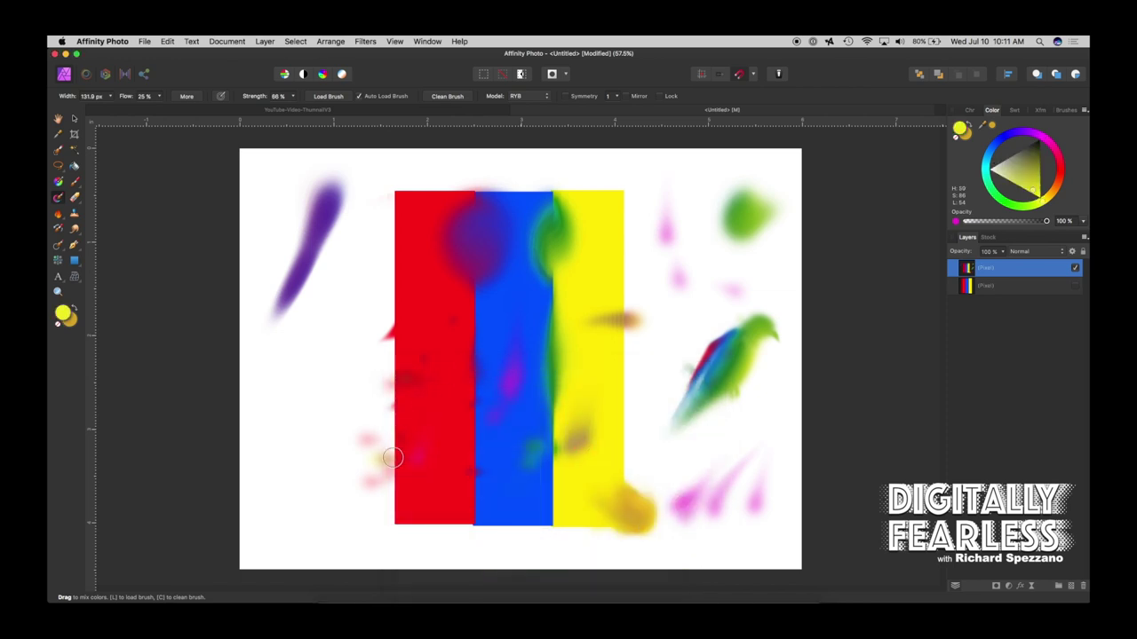
pyautogui.moveTo(416, 461)
pyautogui.mouseDown()
pyautogui.moveTo(504, 500)
pyautogui.moveTo(497, 411)
pyautogui.moveTo(527, 492)
pyautogui.moveTo(497, 427)
pyautogui.moveTo(499, 482)
pyautogui.moveTo(500, 407)
pyautogui.moveTo(514, 495)
pyautogui.moveTo(512, 403)
pyautogui.moveTo(509, 504)
pyautogui.moveTo(507, 376)
pyautogui.moveTo(518, 473)
pyautogui.moveTo(489, 367)
pyautogui.moveTo(505, 488)
pyautogui.moveTo(512, 392)
pyautogui.moveTo(520, 478)
pyautogui.moveTo(509, 432)
pyautogui.moveTo(520, 375)
pyautogui.moveTo(516, 477)
pyautogui.moveTo(518, 384)
pyautogui.moveTo(500, 462)
pyautogui.moveTo(513, 378)
pyautogui.moveTo(508, 448)
pyautogui.moveTo(532, 385)
pyautogui.moveTo(511, 435)
pyautogui.moveTo(529, 420)
pyautogui.moveTo(517, 463)
pyautogui.moveTo(510, 383)
pyautogui.moveTo(518, 461)
pyautogui.moveTo(510, 468)
pyautogui.moveTo(516, 424)
pyautogui.moveTo(493, 446)
pyautogui.moveTo(516, 443)
pyautogui.moveTo(520, 420)
pyautogui.moveTo(480, 437)
pyautogui.moveTo(500, 468)
pyautogui.moveTo(534, 460)
pyautogui.moveTo(485, 434)
pyautogui.moveTo(489, 466)
pyautogui.moveTo(538, 459)
pyautogui.moveTo(516, 431)
pyautogui.moveTo(521, 410)
pyautogui.moveTo(485, 404)
pyautogui.moveTo(482, 454)
pyautogui.moveTo(506, 439)
pyautogui.mouseUp()
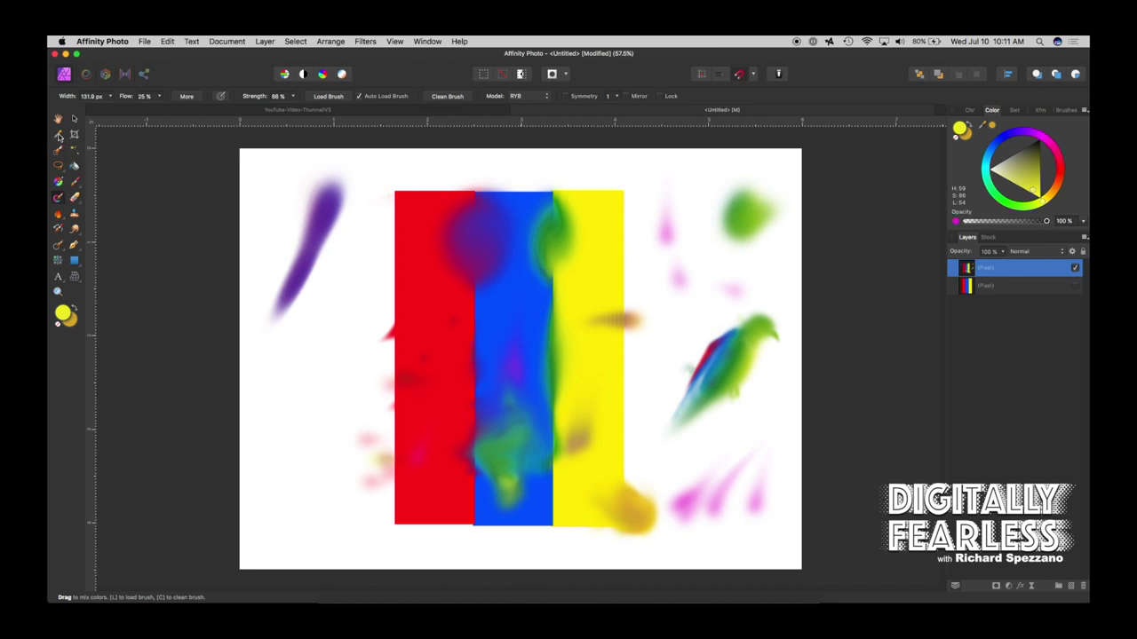
# Step: Sample the mixed green in the lower blue stripe as the foreground colour and enlarge the Paint Brush to 144 px
pyautogui.click(59, 135)
pyautogui.click(503, 451)
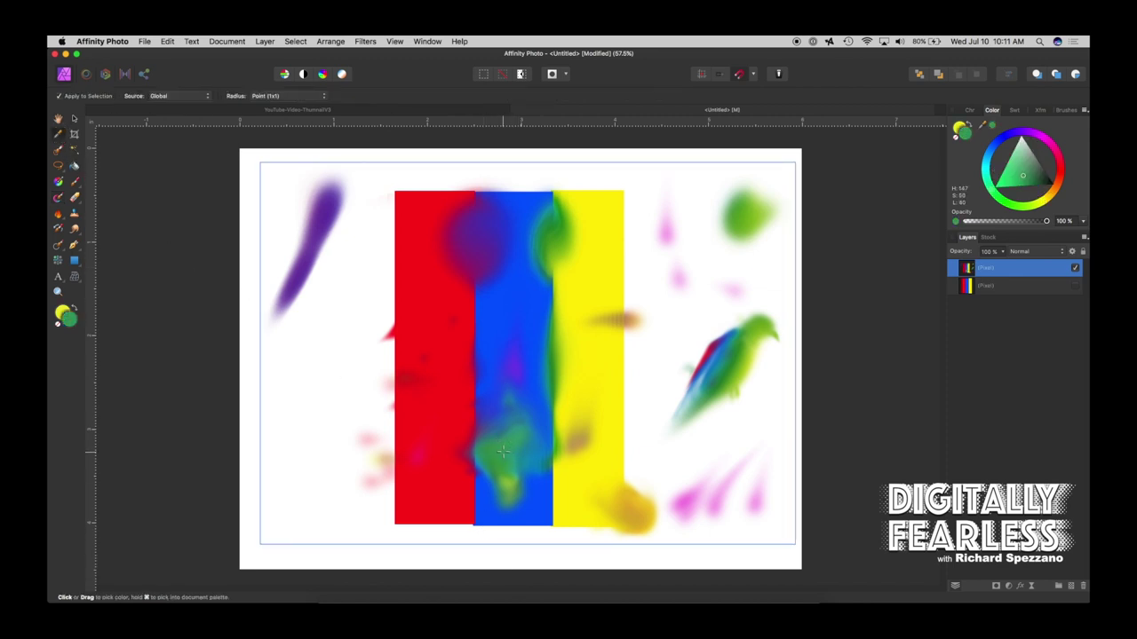
pyautogui.click(75, 183)
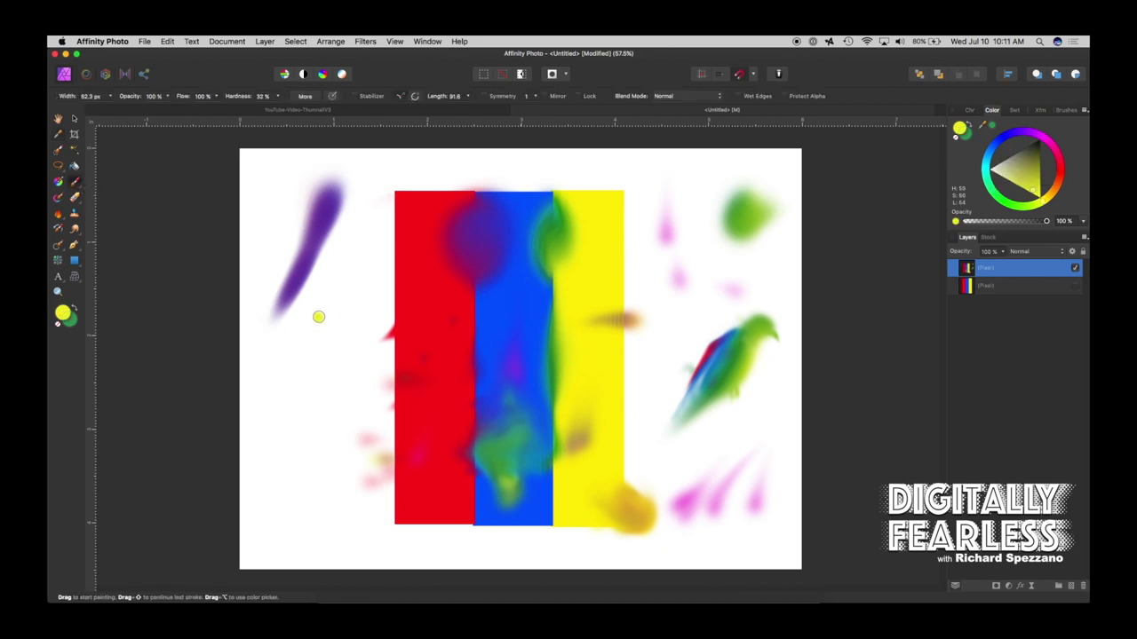
pyautogui.press(']')
pyautogui.press(']')
pyautogui.press(']')
pyautogui.press(']')
pyautogui.press(']')
pyautogui.press(']')
pyautogui.click(74, 307)
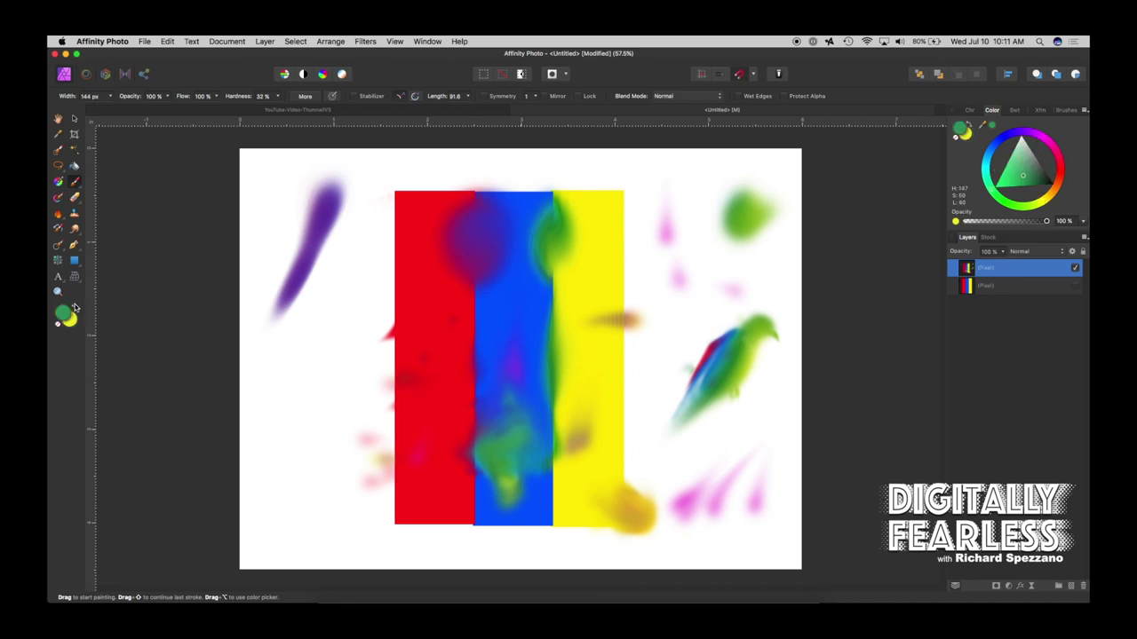
# Step: Paint a thick curved green stroke from below the purple streak across the lower stripes, undoing the stray dab beside it
pyautogui.moveTo(353, 282)
pyautogui.mouseDown()
pyautogui.moveTo(312, 356)
pyautogui.moveTo(337, 425)
pyautogui.moveTo(337, 414)
pyautogui.moveTo(512, 460)
pyautogui.moveTo(467, 459)
pyautogui.moveTo(607, 482)
pyautogui.moveTo(381, 450)
pyautogui.moveTo(563, 464)
pyautogui.moveTo(358, 427)
pyautogui.mouseUp()
pyautogui.click(262, 344)
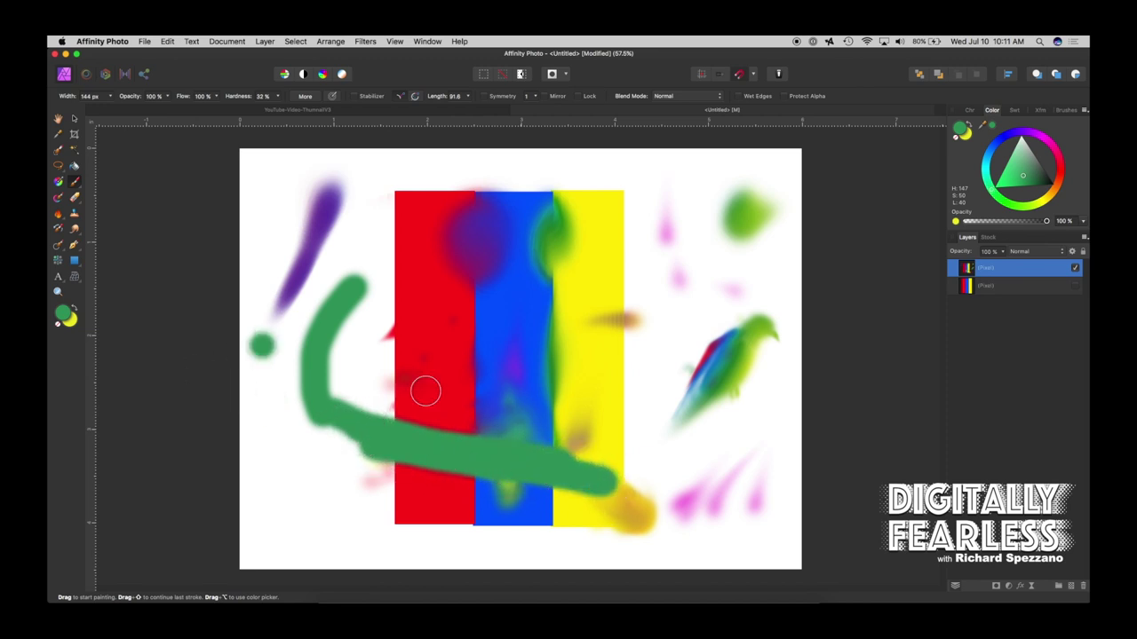
pyautogui.press('super+z')
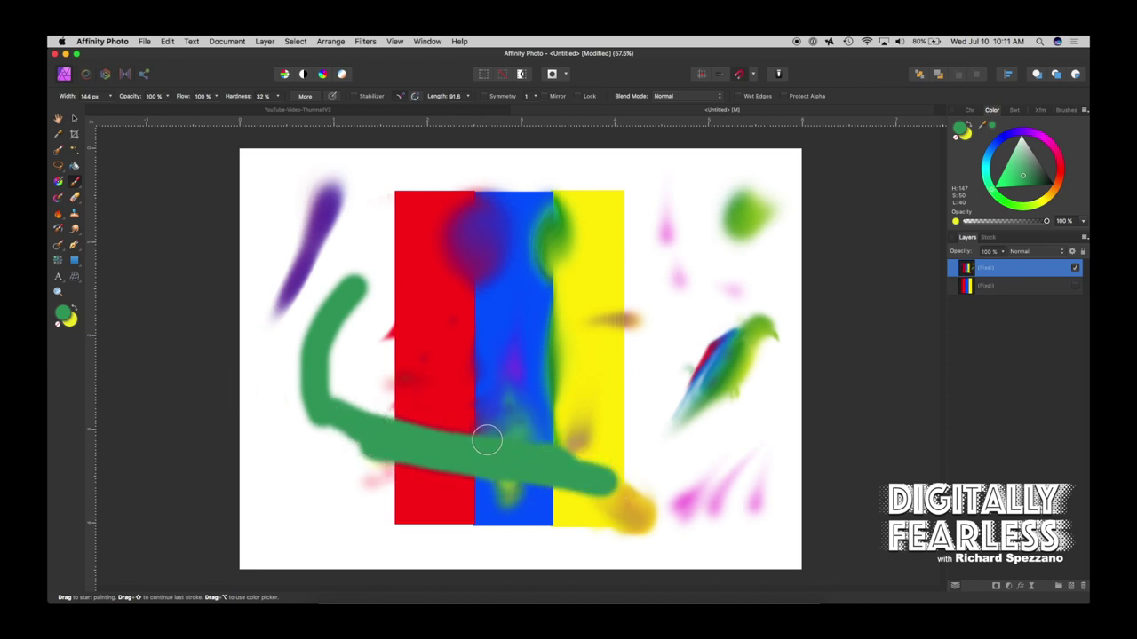
# Step: Return to the Paint Mixer Brush and turn on Symmetry with a value of 2
pyautogui.click(74, 118)
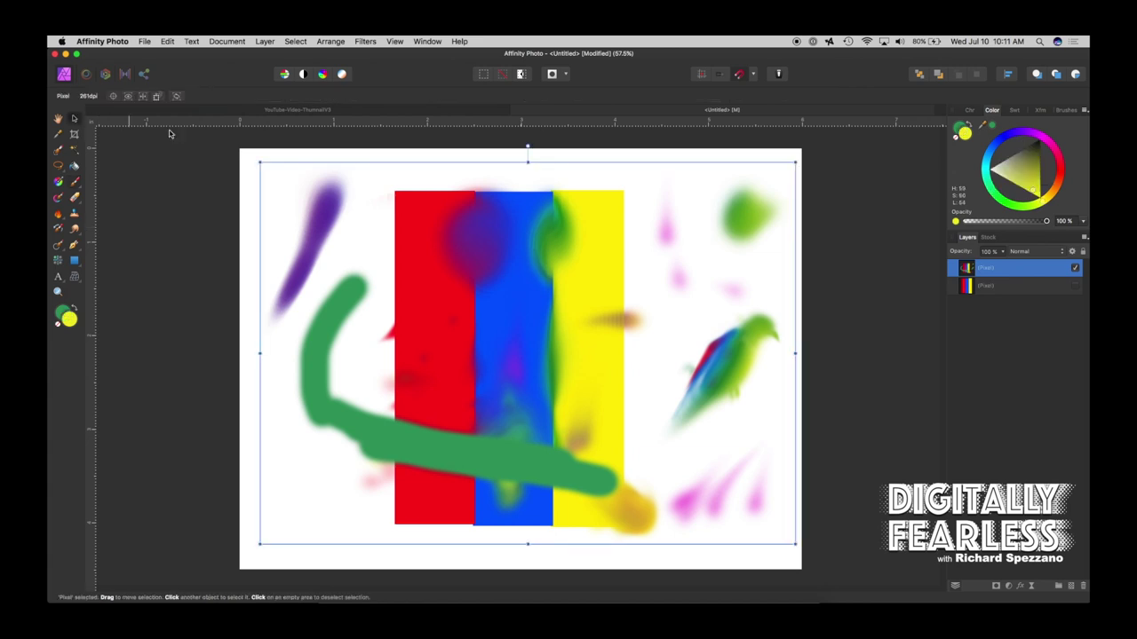
pyautogui.click(58, 182)
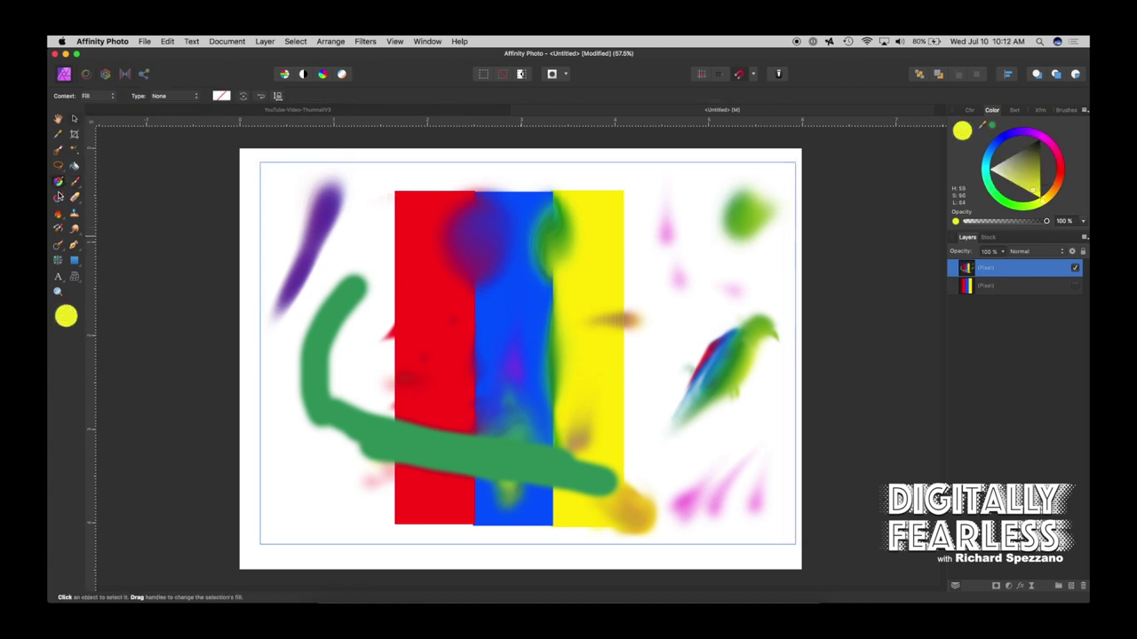
pyautogui.click(59, 199)
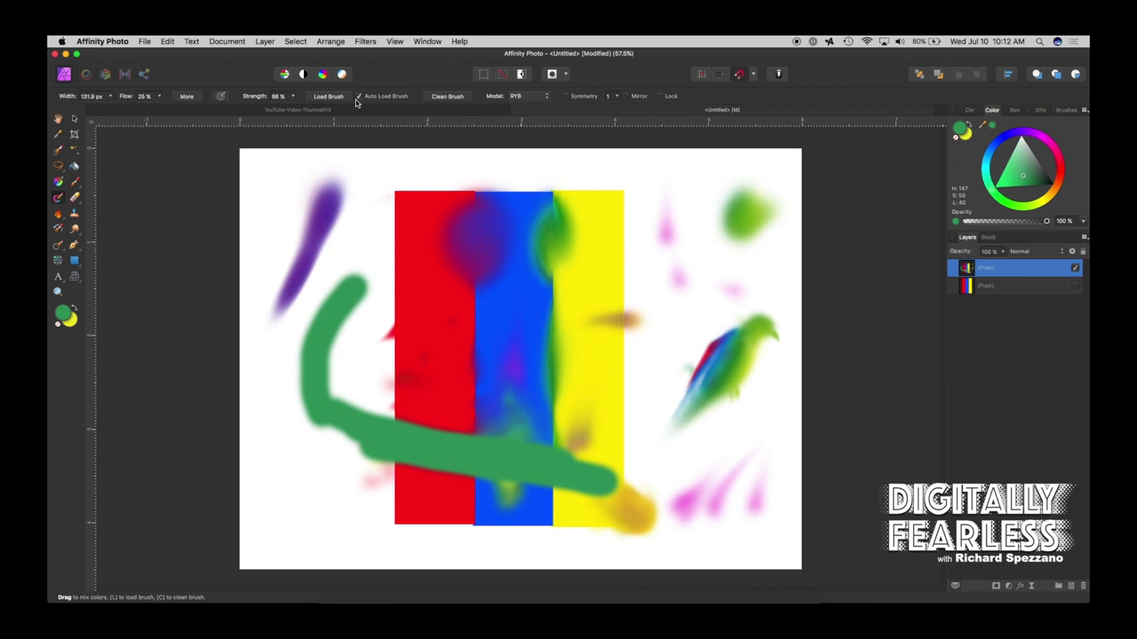
pyautogui.click(565, 96)
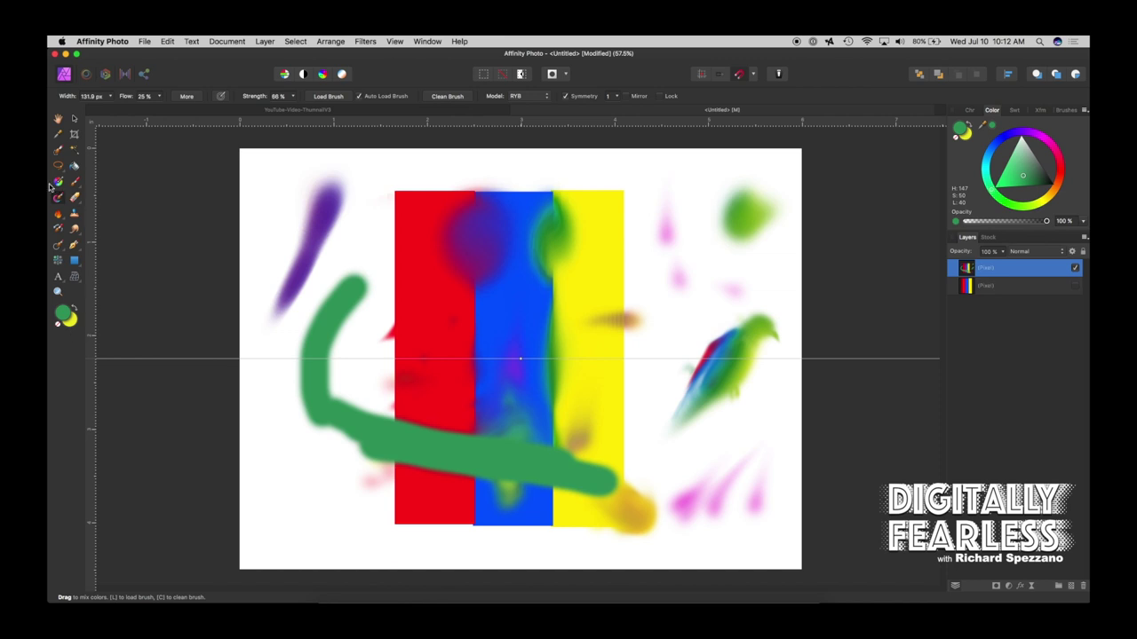
pyautogui.click(617, 97)
pyautogui.moveTo(615, 108); pyautogui.dragTo(620, 108)
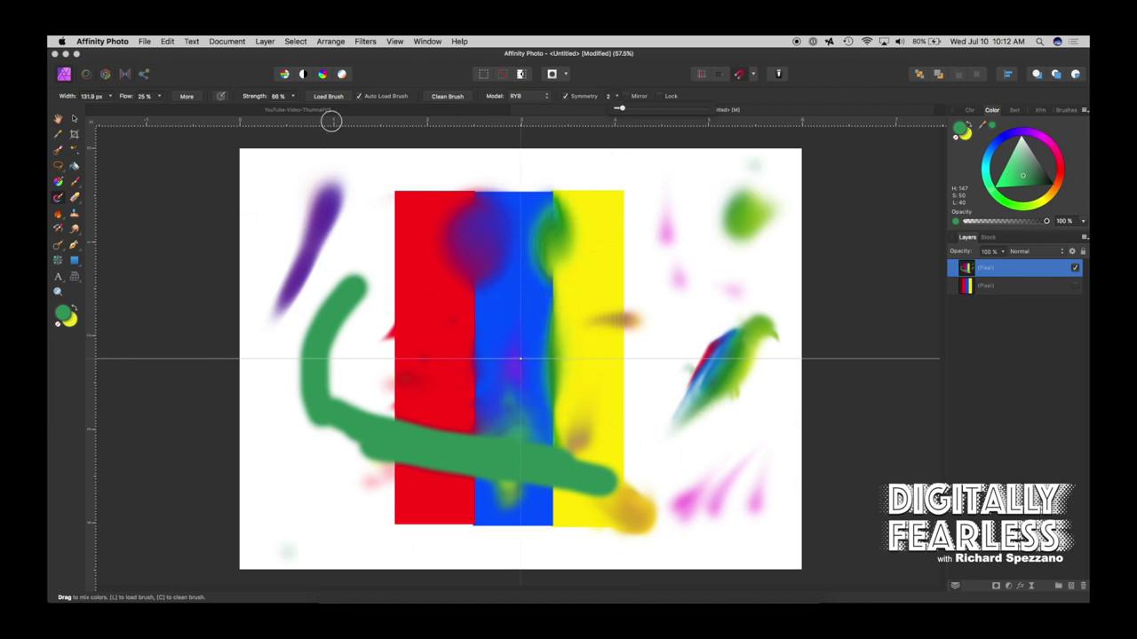
# Step: Turn off Auto Load Brush, clean the brush and blend the three stripes symmetrically around the canvas centre
pyautogui.click(360, 97)
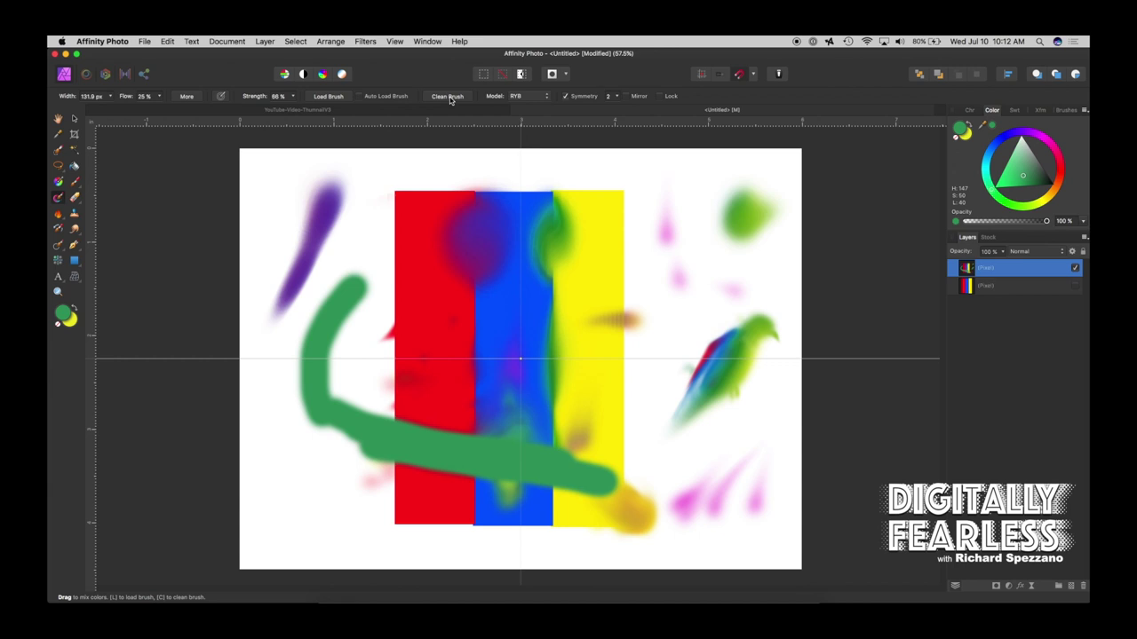
pyautogui.click(448, 97)
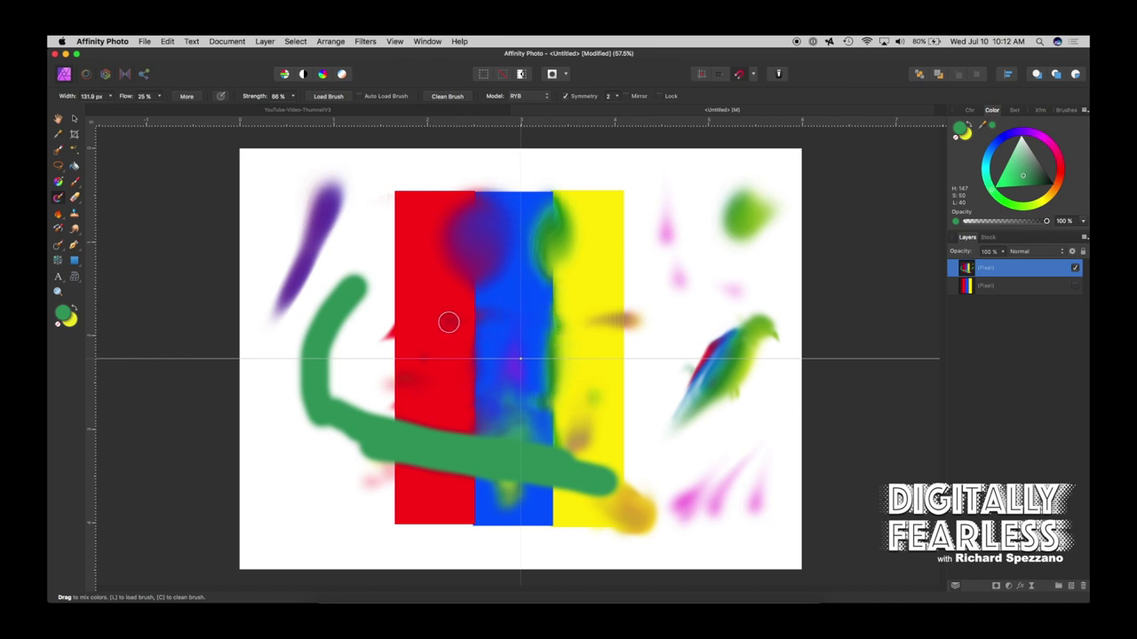
pyautogui.moveTo(449, 321); pyautogui.dragTo(512, 316)
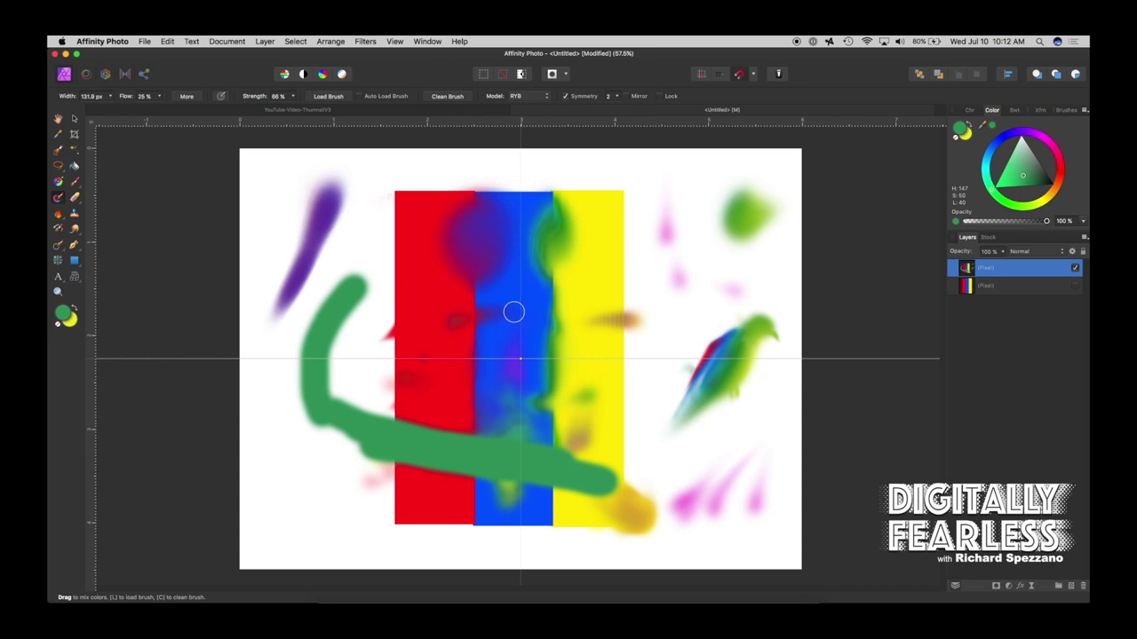
pyautogui.moveTo(601, 412); pyautogui.dragTo(532, 411)
pyautogui.moveTo(457, 414); pyautogui.dragTo(487, 416)
pyautogui.moveTo(449, 323)
pyautogui.mouseDown()
pyautogui.moveTo(531, 312)
pyautogui.moveTo(604, 352)
pyautogui.moveTo(569, 410)
pyautogui.moveTo(493, 415)
pyautogui.moveTo(442, 361)
pyautogui.moveTo(492, 311)
pyautogui.moveTo(537, 320)
pyautogui.moveTo(581, 401)
pyautogui.moveTo(524, 430)
pyautogui.moveTo(443, 359)
pyautogui.moveTo(513, 299)
pyautogui.moveTo(589, 337)
pyautogui.moveTo(563, 415)
pyautogui.moveTo(448, 407)
pyautogui.moveTo(423, 311)
pyautogui.moveTo(522, 292)
pyautogui.moveTo(562, 375)
pyautogui.moveTo(524, 440)
pyautogui.moveTo(446, 397)
pyautogui.moveTo(440, 315)
pyautogui.moveTo(536, 290)
pyautogui.moveTo(606, 374)
pyautogui.moveTo(501, 456)
pyautogui.moveTo(445, 309)
pyautogui.moveTo(581, 289)
pyautogui.moveTo(524, 414)
pyautogui.moveTo(432, 347)
pyautogui.moveTo(448, 261)
pyautogui.moveTo(601, 321)
pyautogui.mouseUp()
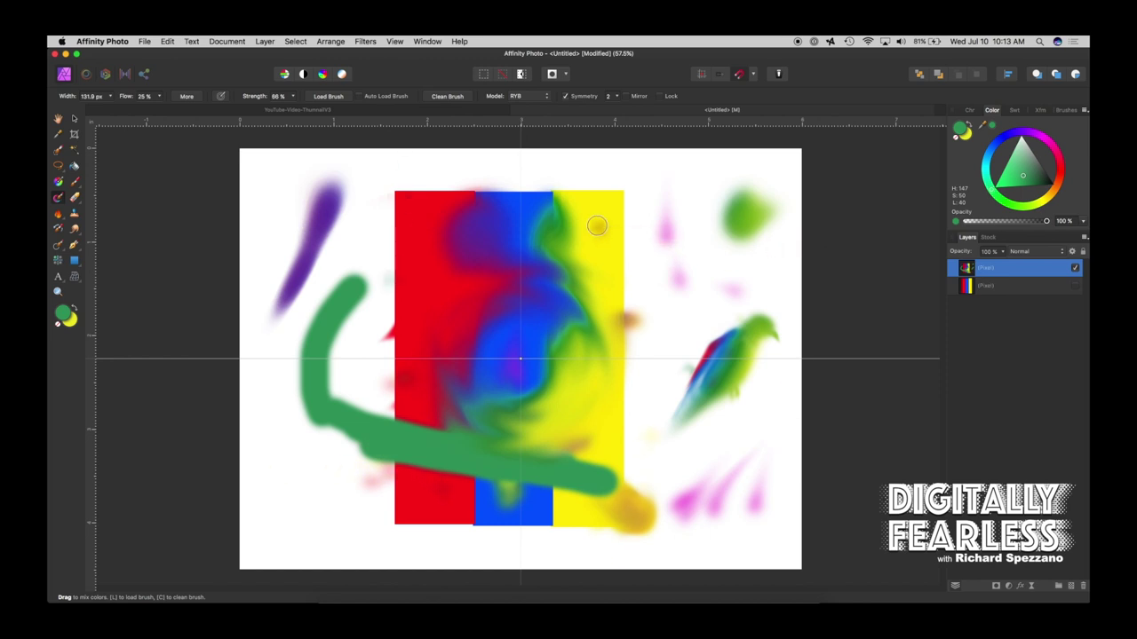
# Step: Blend more symmetrical strokes through the yellow and blue stripes, and around a symmetry centre moved onto the red stripe
pyautogui.moveTo(597, 225)
pyautogui.mouseDown()
pyautogui.moveTo(487, 350)
pyautogui.moveTo(454, 340)
pyautogui.mouseUp()
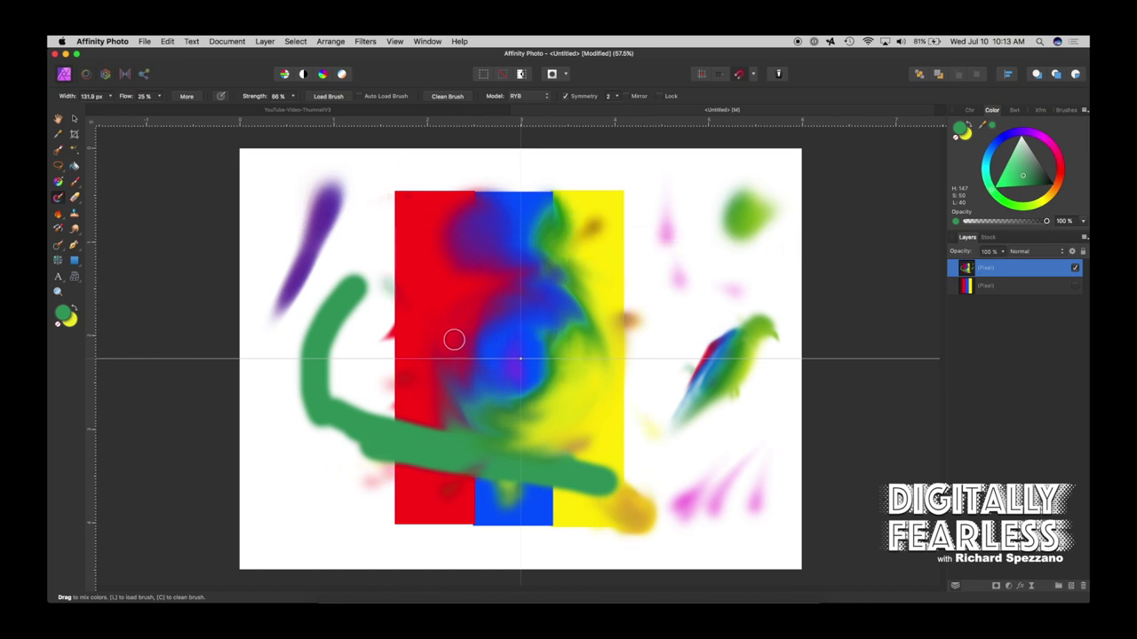
pyautogui.moveTo(556, 287)
pyautogui.mouseDown()
pyautogui.moveTo(579, 248)
pyautogui.moveTo(563, 256)
pyautogui.moveTo(607, 229)
pyautogui.moveTo(558, 280)
pyautogui.moveTo(595, 256)
pyautogui.mouseUp()
pyautogui.moveTo(599, 236); pyautogui.dragTo(549, 319)
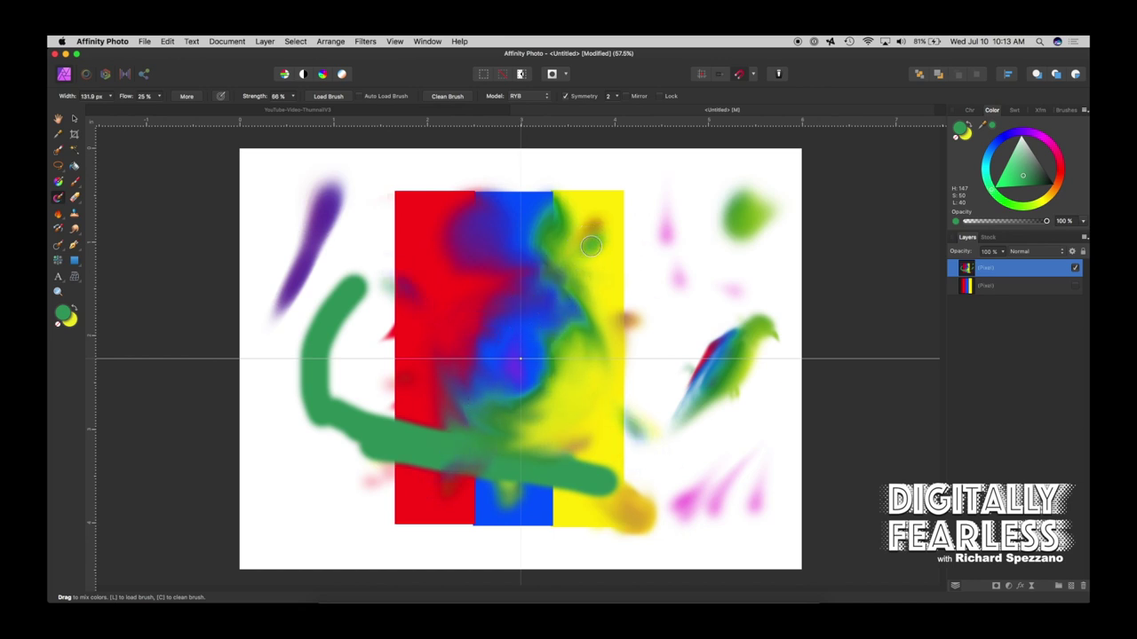
pyautogui.moveTo(581, 253)
pyautogui.mouseDown()
pyautogui.moveTo(530, 302)
pyautogui.moveTo(611, 264)
pyautogui.moveTo(603, 248)
pyautogui.moveTo(533, 313)
pyautogui.moveTo(597, 223)
pyautogui.moveTo(543, 310)
pyautogui.mouseUp()
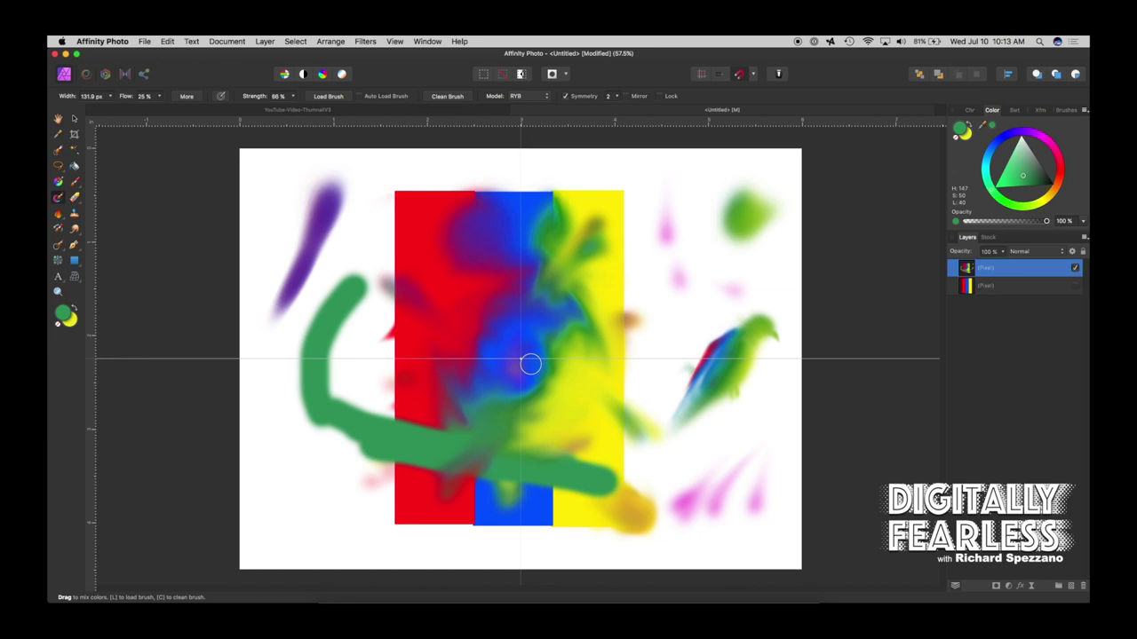
pyautogui.moveTo(520, 357)
pyautogui.mouseDown()
pyautogui.moveTo(442, 285)
pyautogui.moveTo(531, 284)
pyautogui.moveTo(363, 292)
pyautogui.moveTo(458, 226)
pyautogui.moveTo(459, 352)
pyautogui.moveTo(398, 264)
pyautogui.moveTo(553, 202)
pyautogui.mouseUp()
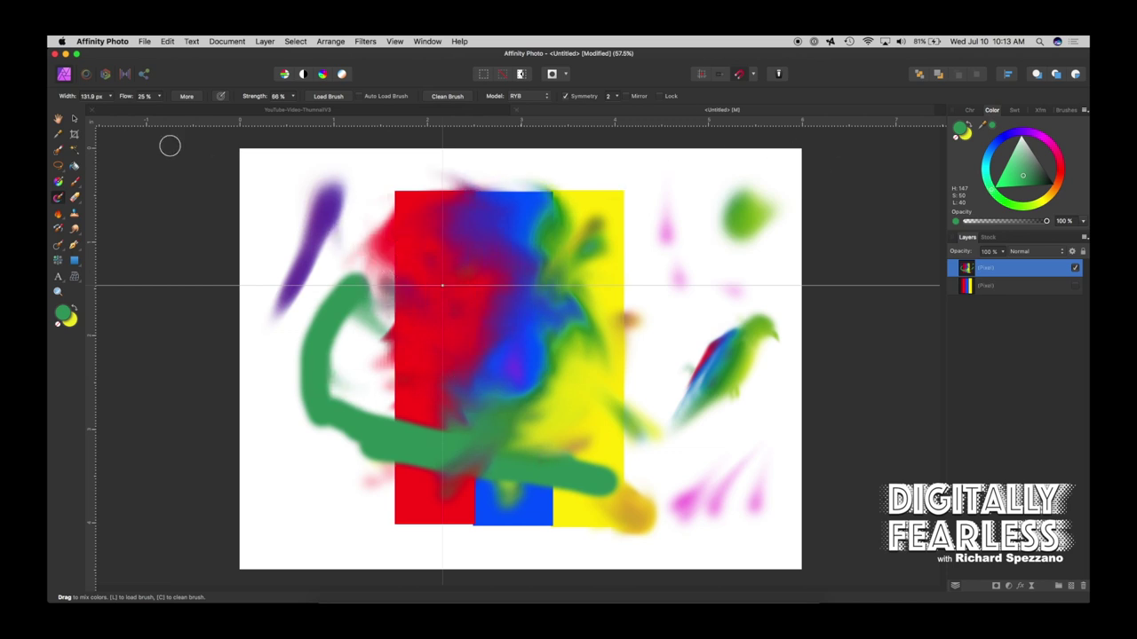
# Step: Switch to the Paint Brush, test green dabs with symmetry and undo them, and turn off Symmetry
pyautogui.click(75, 118)
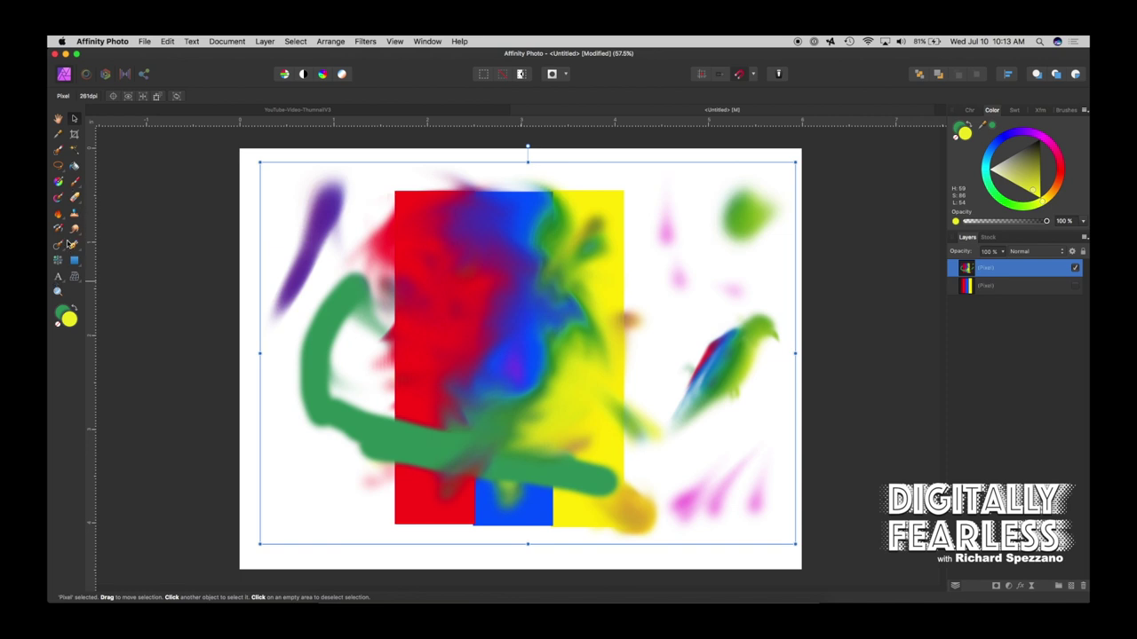
pyautogui.click(77, 182)
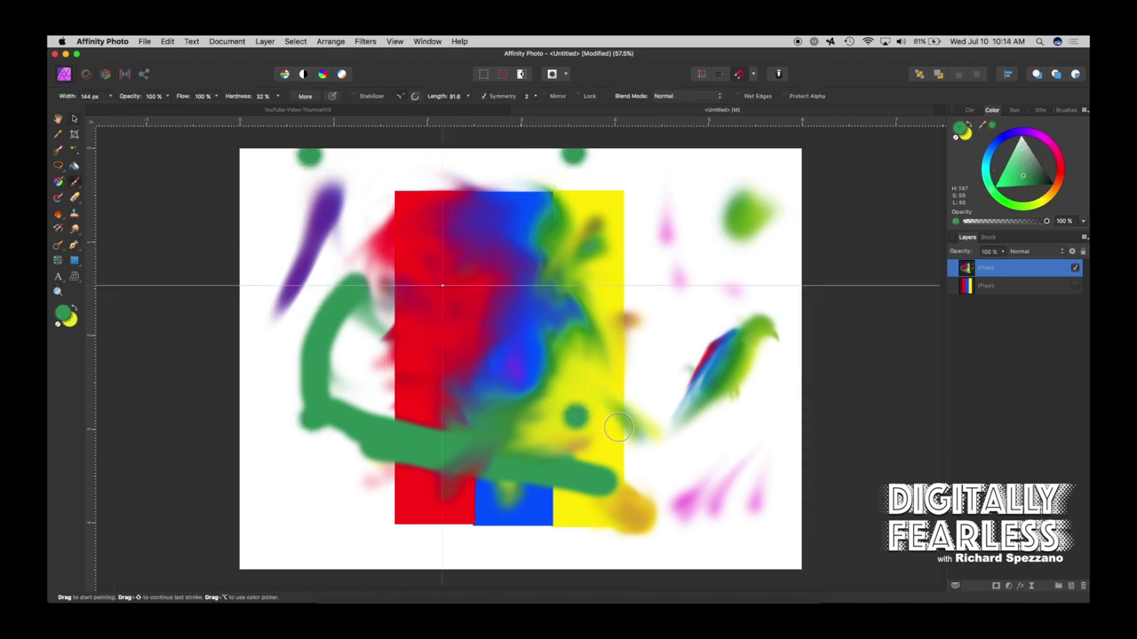
pyautogui.click(678, 456)
pyautogui.press('super+z')
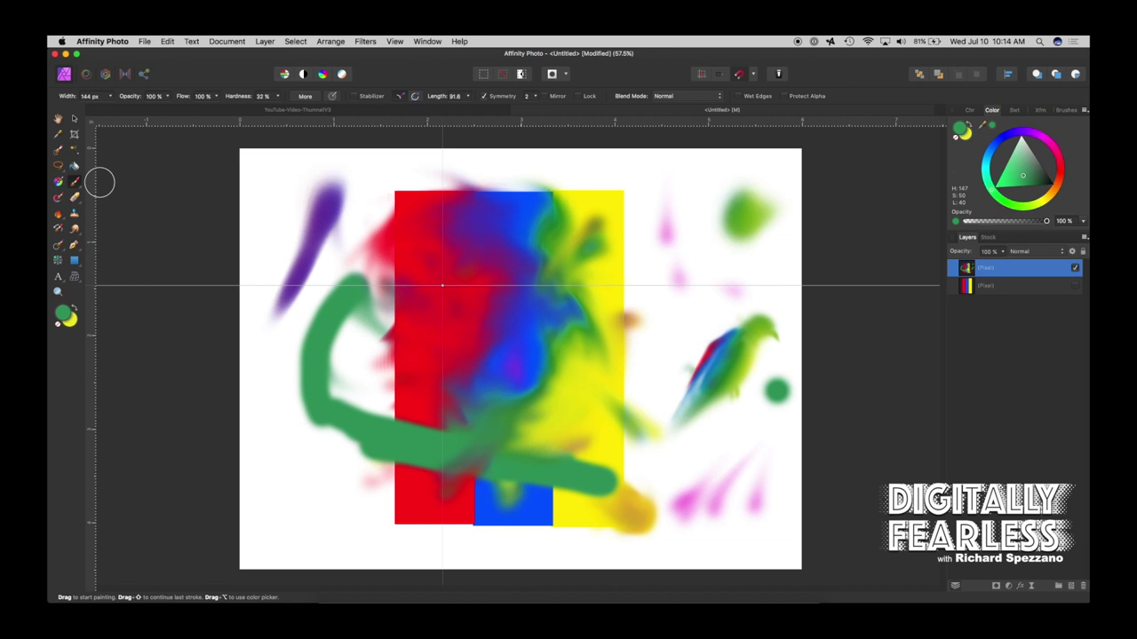
pyautogui.click(481, 96)
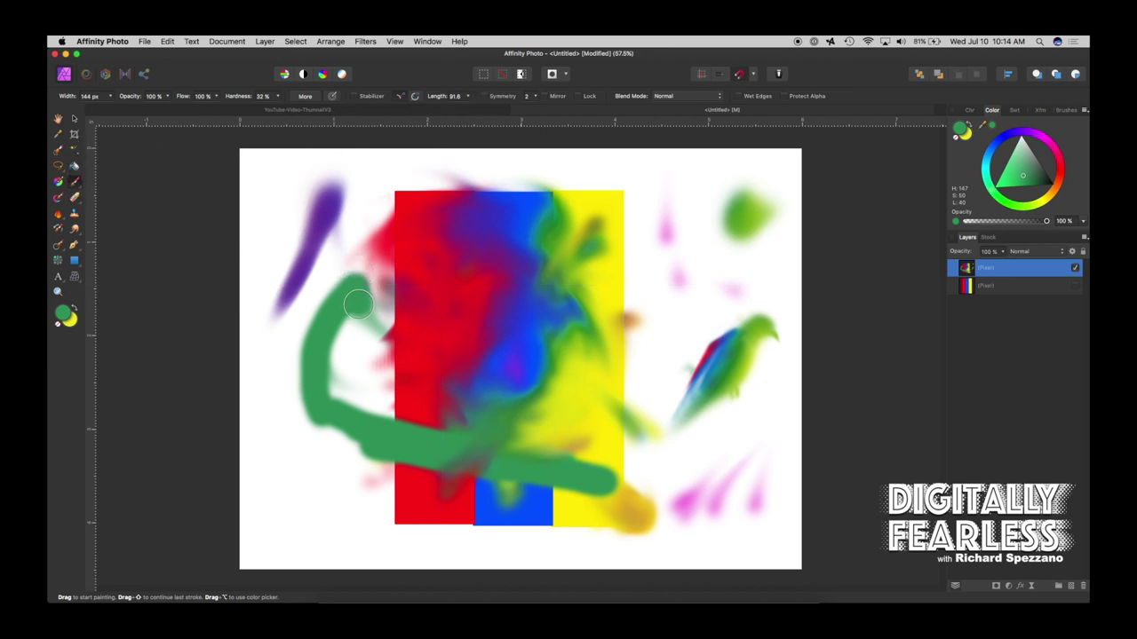
# Step: Reduce the Paint Brush size and scribble a thin green squiggle just below the bird
pyautogui.press('[')
pyautogui.press('[')
pyautogui.press('[')
pyautogui.press('[')
pyautogui.press('[')
pyautogui.press('[')
pyautogui.press('[')
pyautogui.press('[')
pyautogui.press('[')
pyautogui.press('[')
pyautogui.press('[')
pyautogui.press('[')
pyautogui.press('[')
pyautogui.press('[')
pyautogui.press('[')
pyautogui.press('[')
pyautogui.press('[')
pyautogui.press('[')
pyautogui.press('[')
pyautogui.press('[')
pyautogui.moveTo(688, 445)
pyautogui.mouseDown()
pyautogui.moveTo(715, 444)
pyautogui.moveTo(714, 434)
pyautogui.moveTo(706, 456)
pyautogui.moveTo(731, 458)
pyautogui.moveTo(715, 465)
pyautogui.moveTo(759, 462)
pyautogui.mouseUp()
pyautogui.click(74, 119)
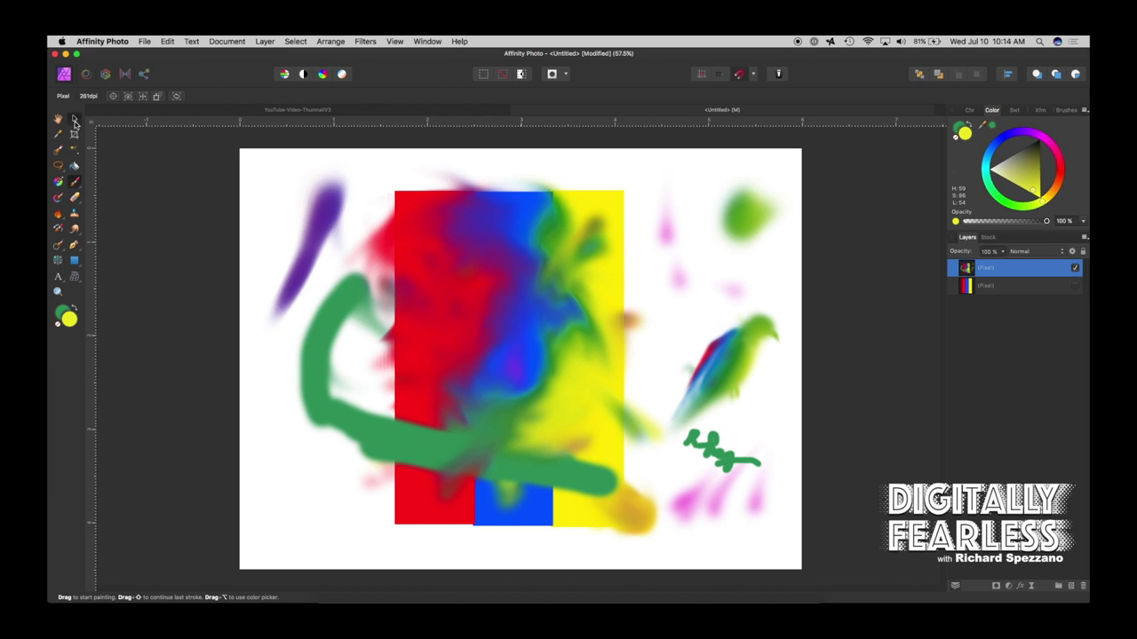